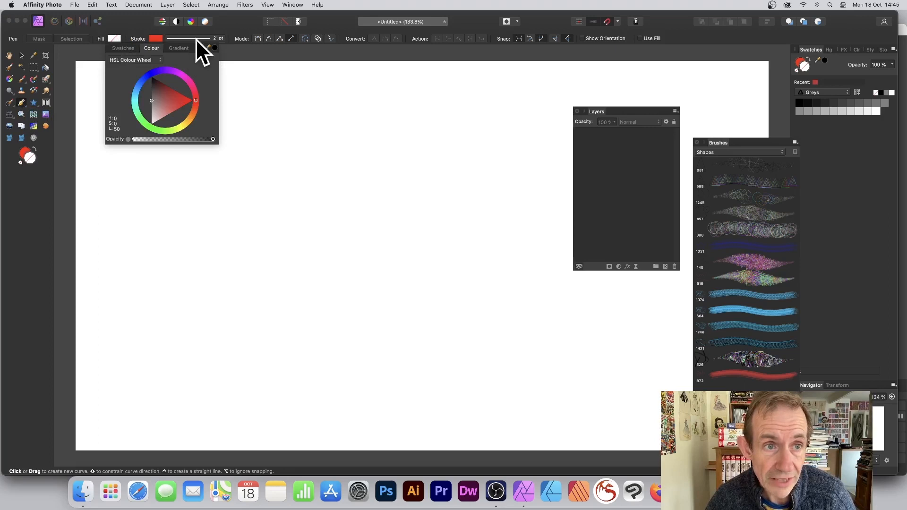
# - Set the pen stroke width to 23 pt and draw a diagonal red line near the canvas centre-left
pyautogui.click(155, 38)
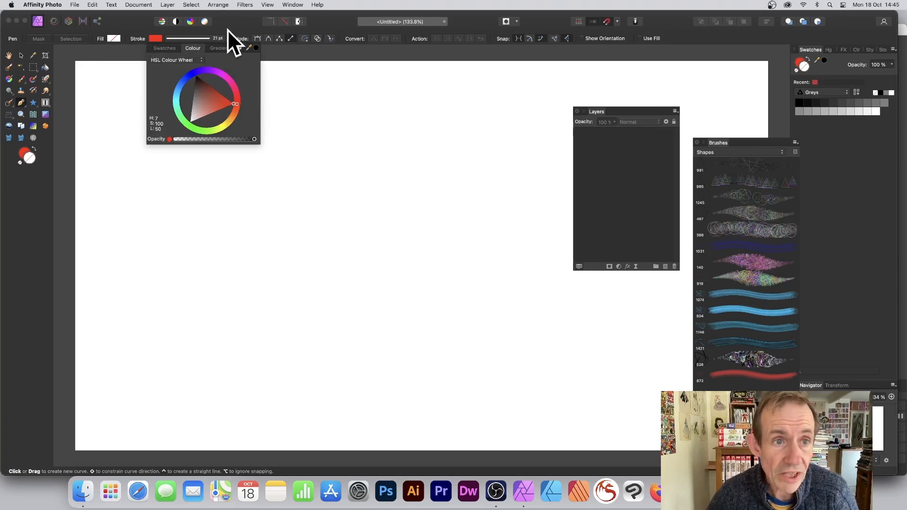
pyautogui.click(188, 38)
pyautogui.moveTo(194, 64); pyautogui.dragTo(195, 64)
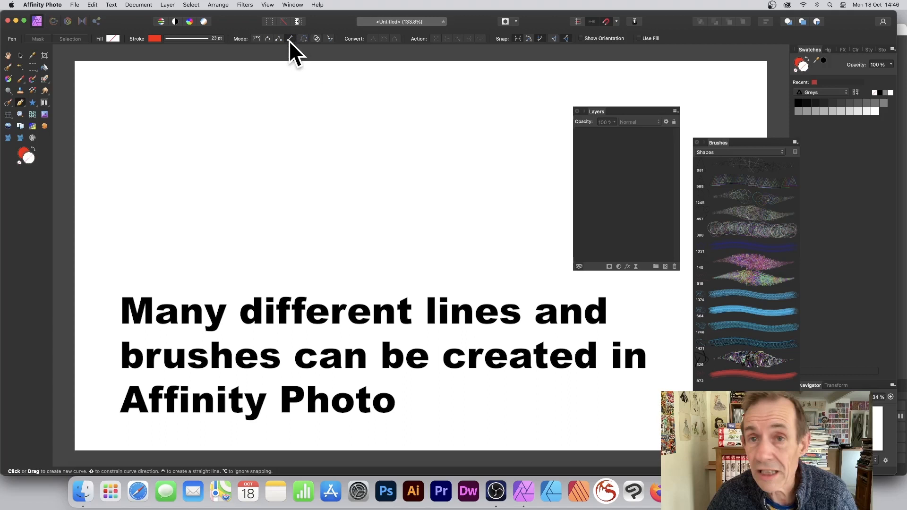
pyautogui.click(202, 261)
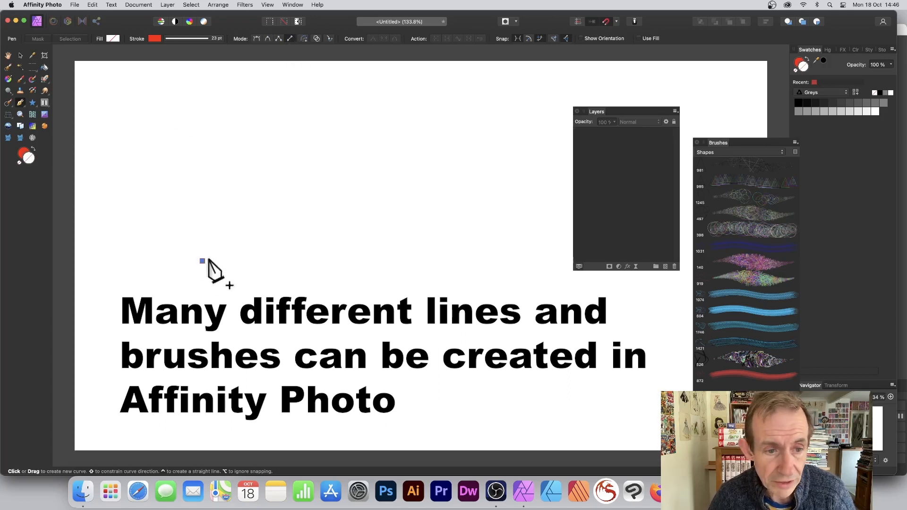
pyautogui.click(262, 189)
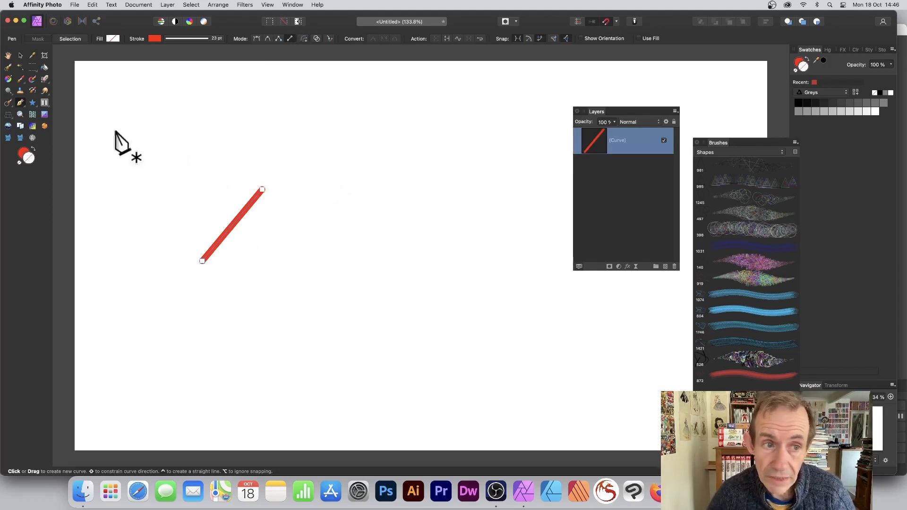
pyautogui.click(192, 192)
pyautogui.click(119, 124)
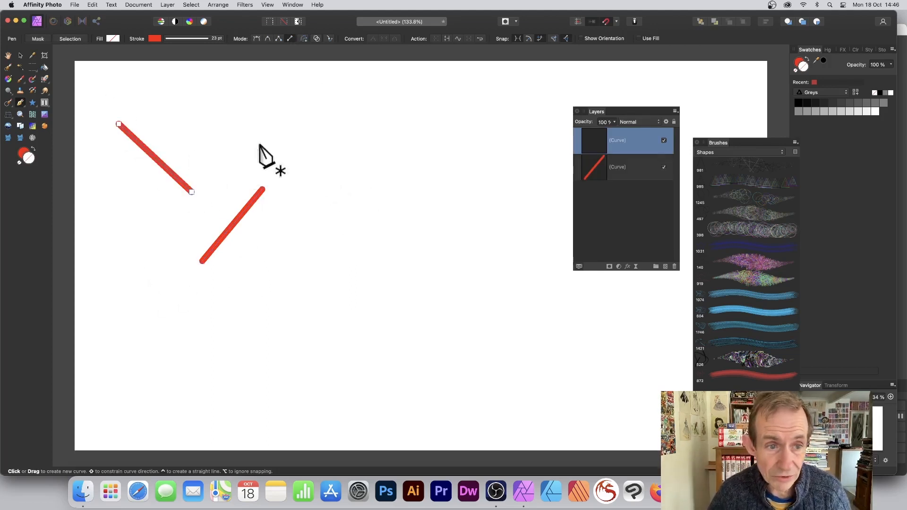
pyautogui.press('super+z')
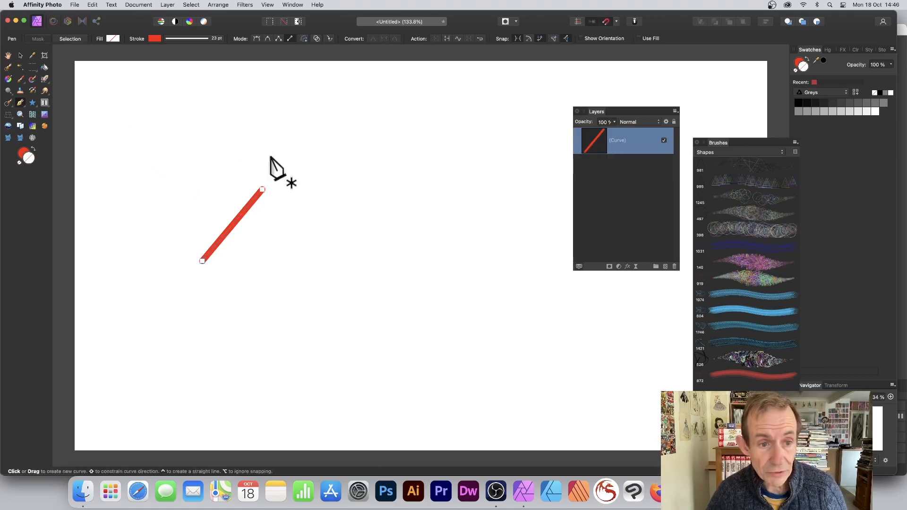
# - Draw six more separate diagonal red lines on both sides of the first, all rising to the right
pyautogui.click(285, 249)
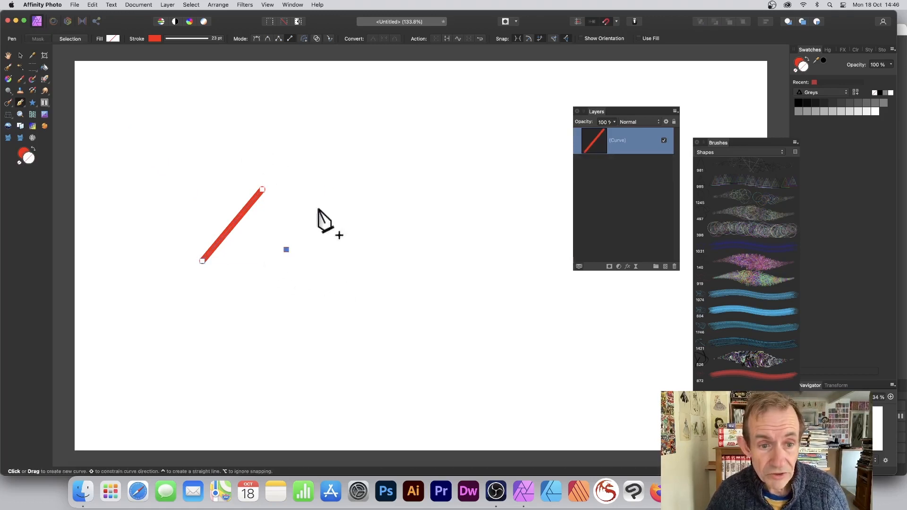
pyautogui.click(340, 171)
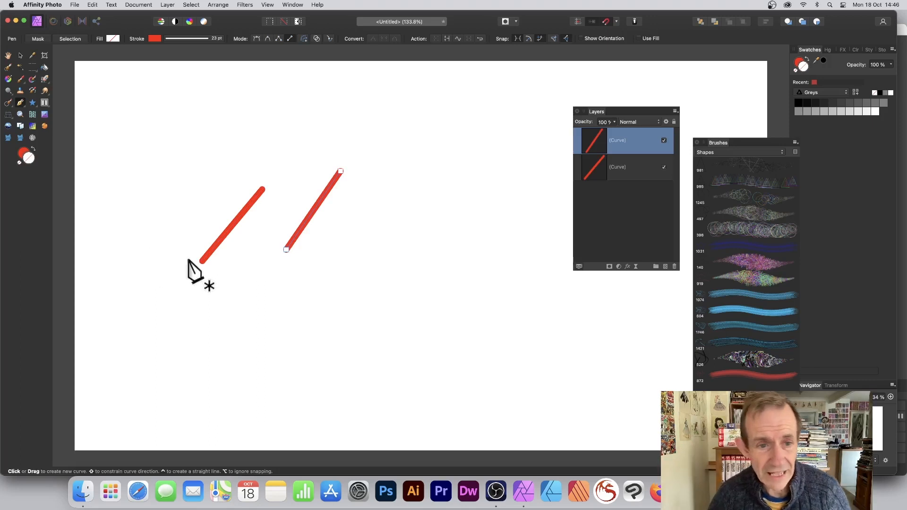
pyautogui.click(249, 258)
pyautogui.click(286, 198)
pyautogui.click(243, 157)
pyautogui.click(339, 249)
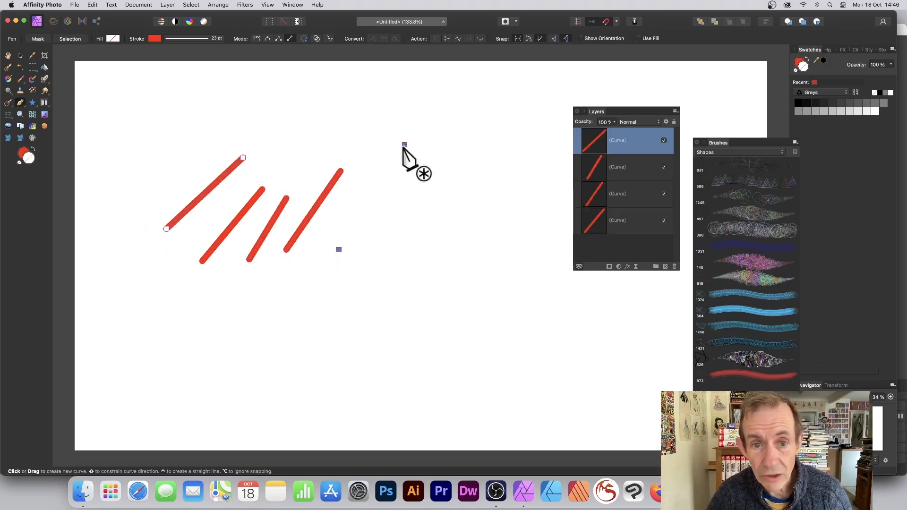
pyautogui.click(404, 144)
pyautogui.click(357, 280)
pyautogui.click(435, 183)
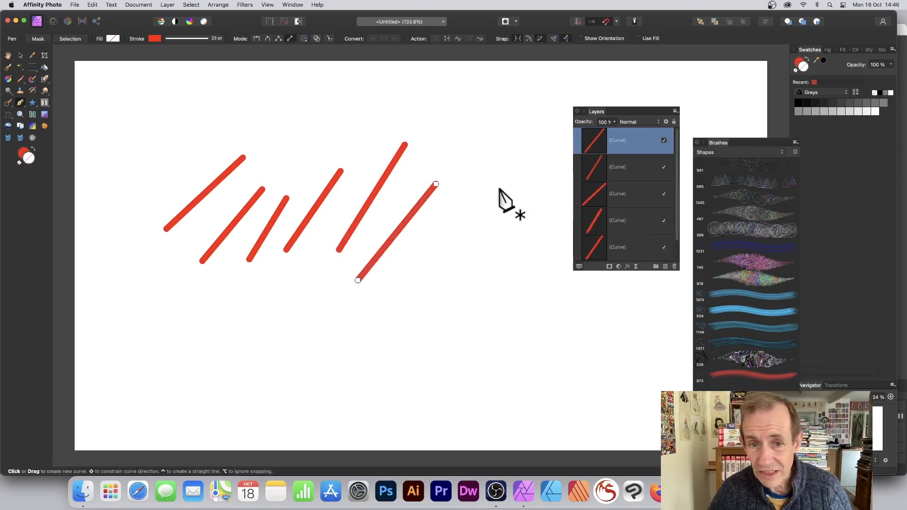
pyautogui.click(425, 268)
pyautogui.click(474, 180)
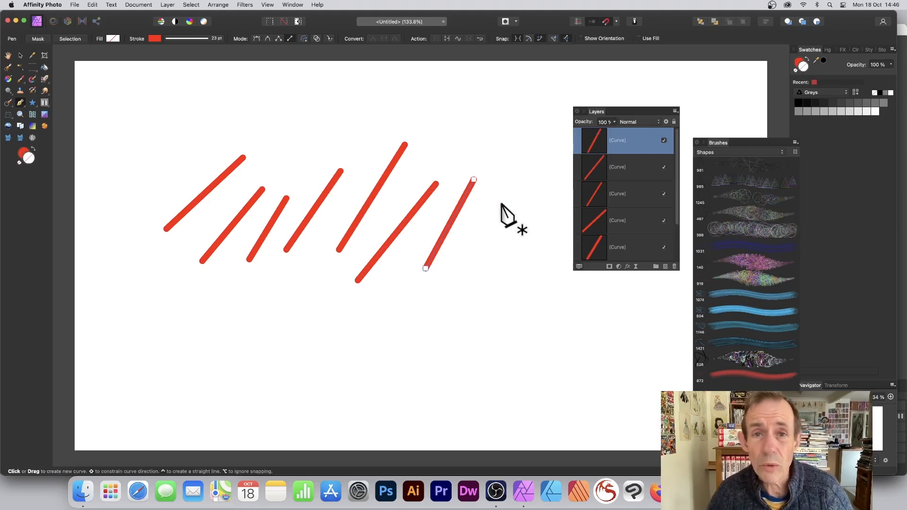
# - With the Node Tool, move both ends of the line second from the right down and left, and stretch its left neighbour's lower end down-left
pyautogui.click(21, 103)
pyautogui.click(53, 115)
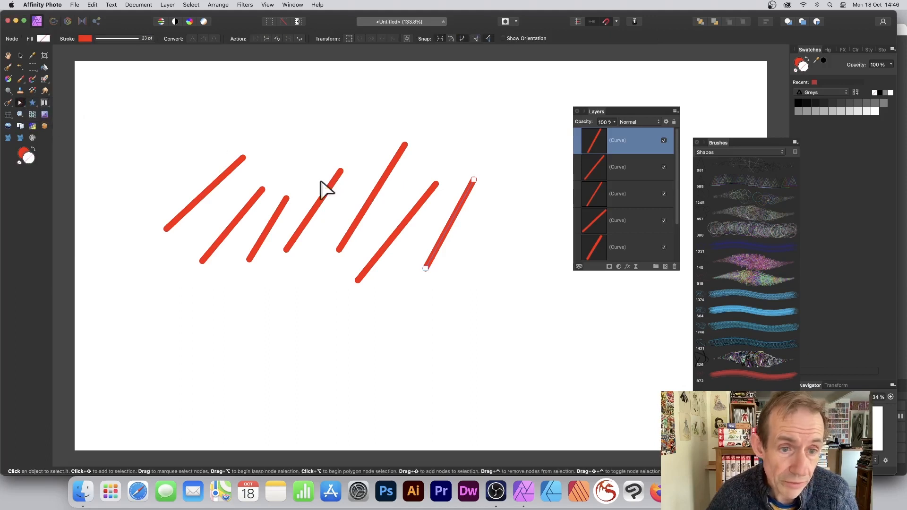
pyautogui.click(358, 280)
pyautogui.moveTo(357, 278); pyautogui.dragTo(277, 326)
pyautogui.moveTo(435, 184); pyautogui.dragTo(283, 273)
pyautogui.click(340, 249)
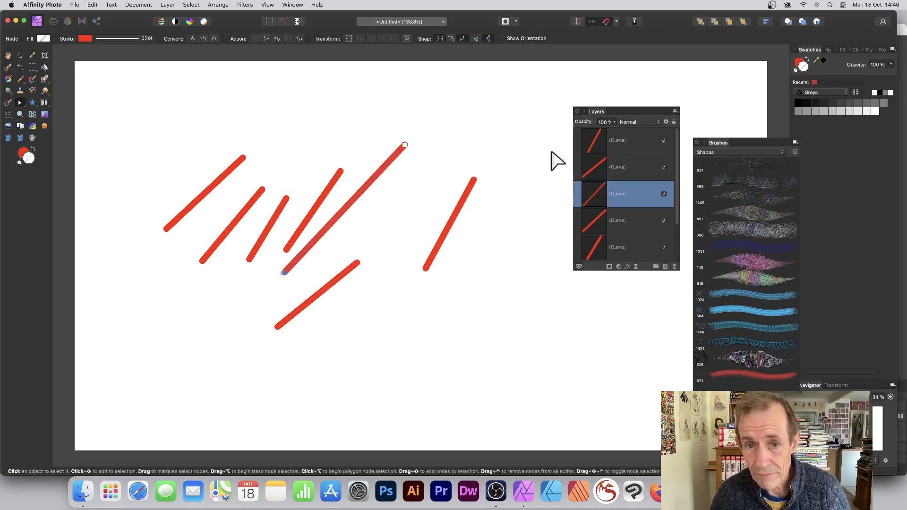
# - Try to bend the rightmost straight line into a curve, and undo the bend
pyautogui.click(474, 180)
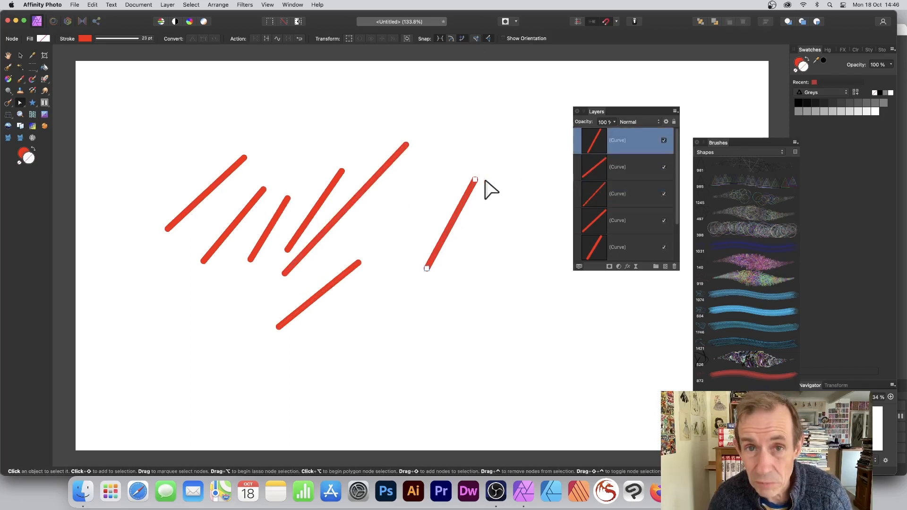
pyautogui.moveTo(454, 216); pyautogui.dragTo(484, 225)
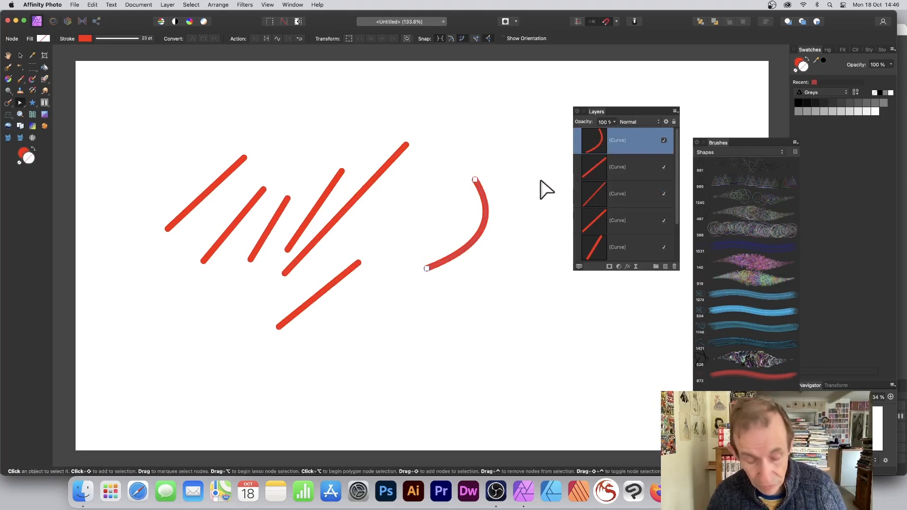
pyautogui.press('super+z')
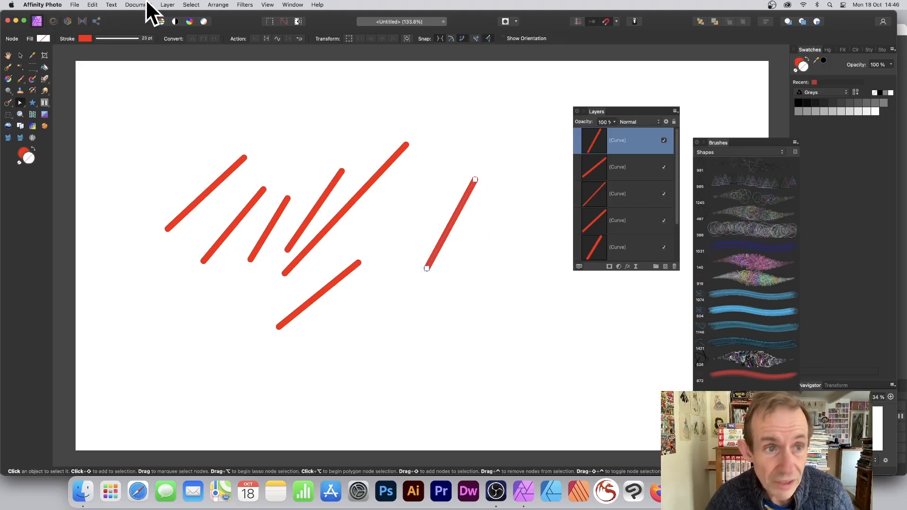
# - Change the stroke colour of the rightmost line to turquoise (H 176, S 100, L 50)
pyautogui.click(84, 38)
pyautogui.click(106, 99)
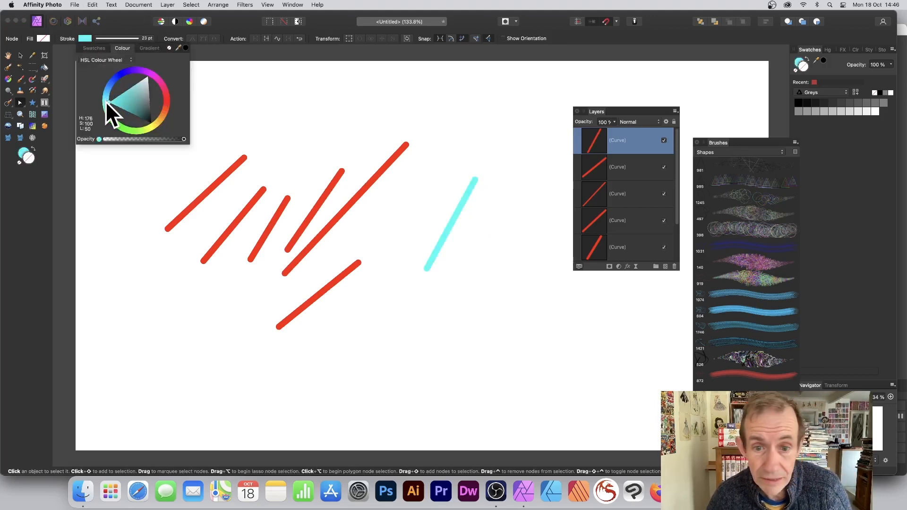
# - Thin the middle of the leftmost red line by pulling its stroke pressure curve down into a dip
pyautogui.click(21, 55)
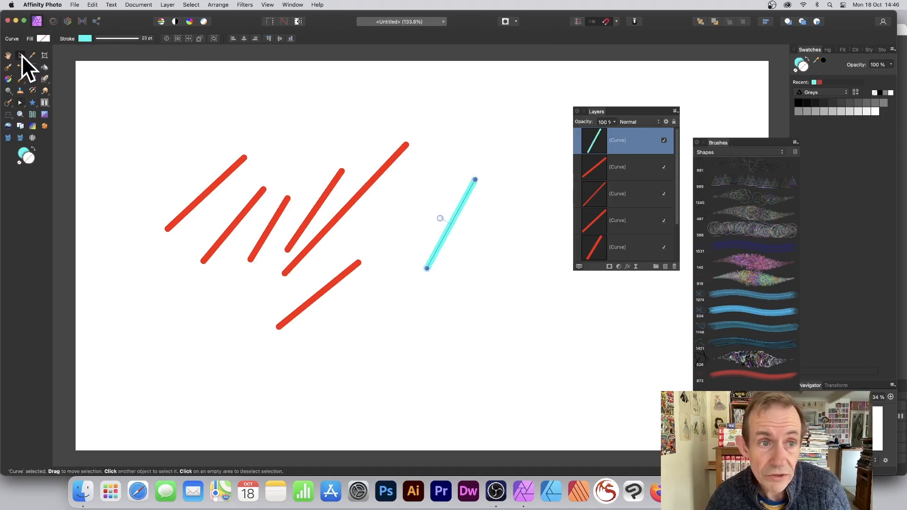
pyautogui.click(238, 163)
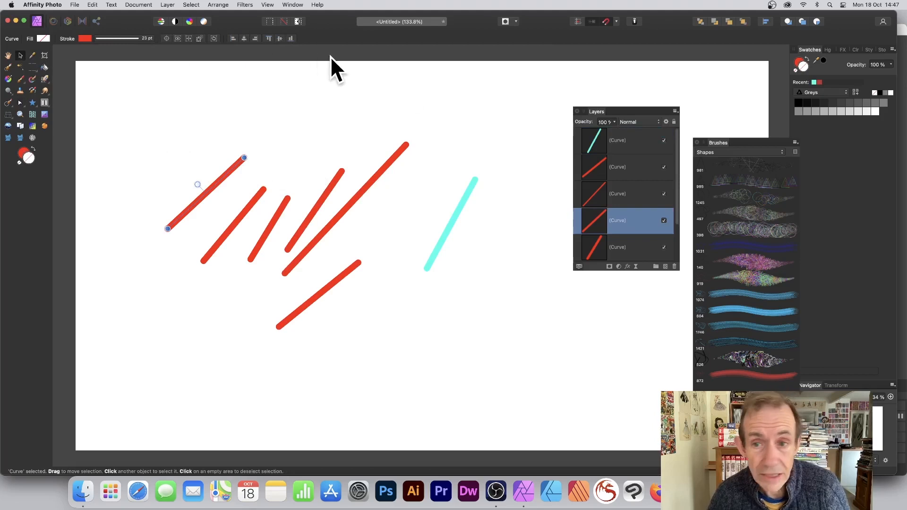
pyautogui.click(21, 102)
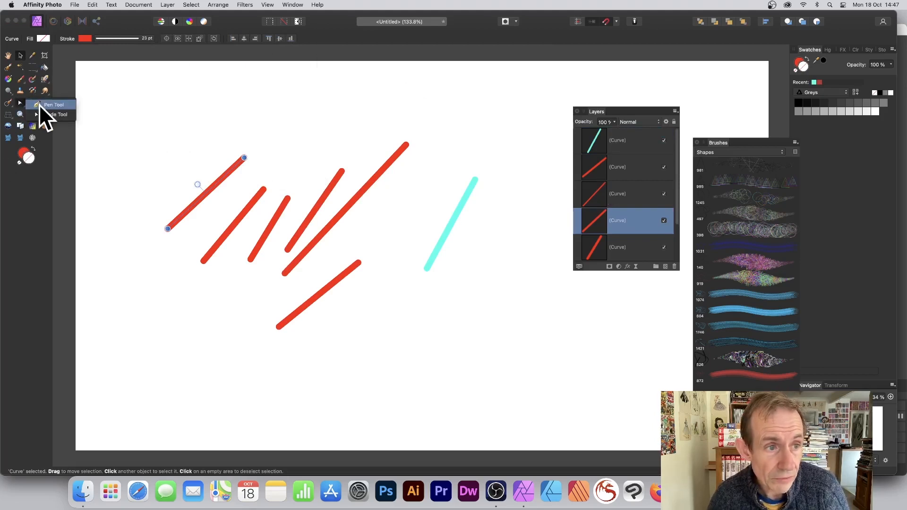
pyautogui.click(38, 105)
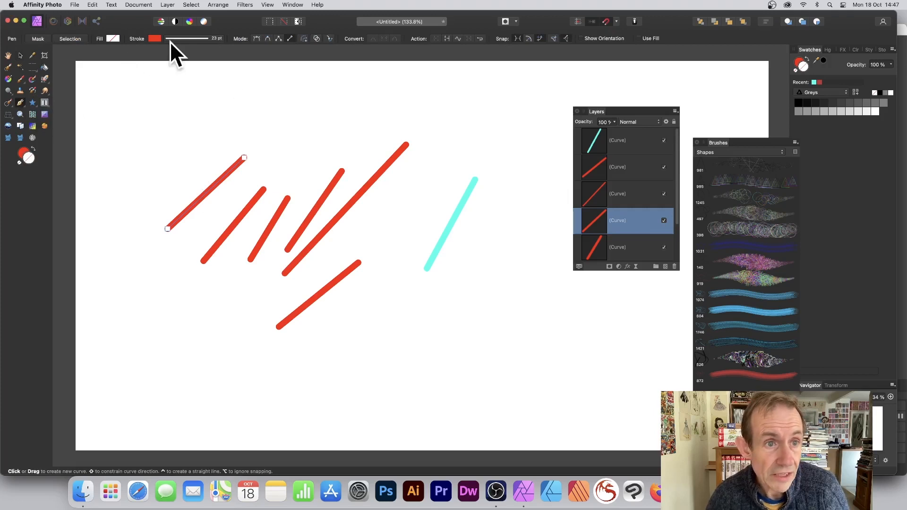
pyautogui.click(205, 38)
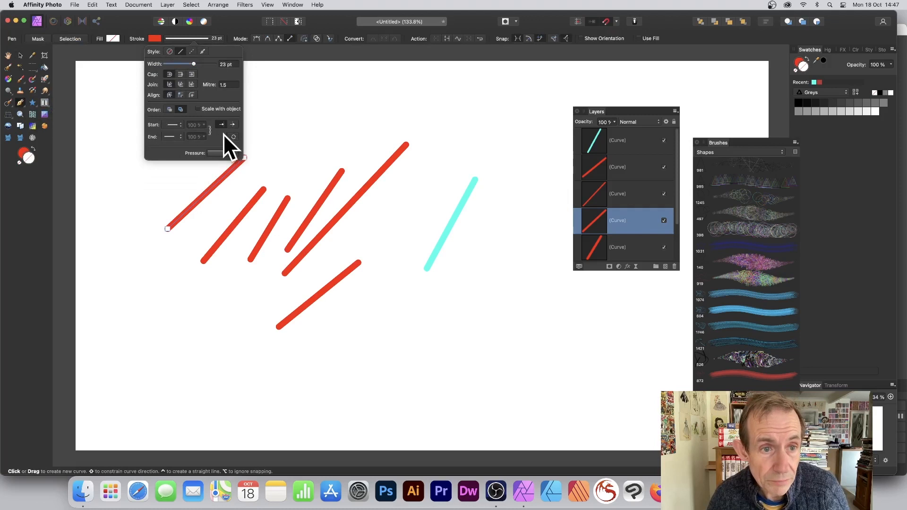
pyautogui.click(216, 152)
pyautogui.moveTo(237, 160); pyautogui.dragTo(238, 207)
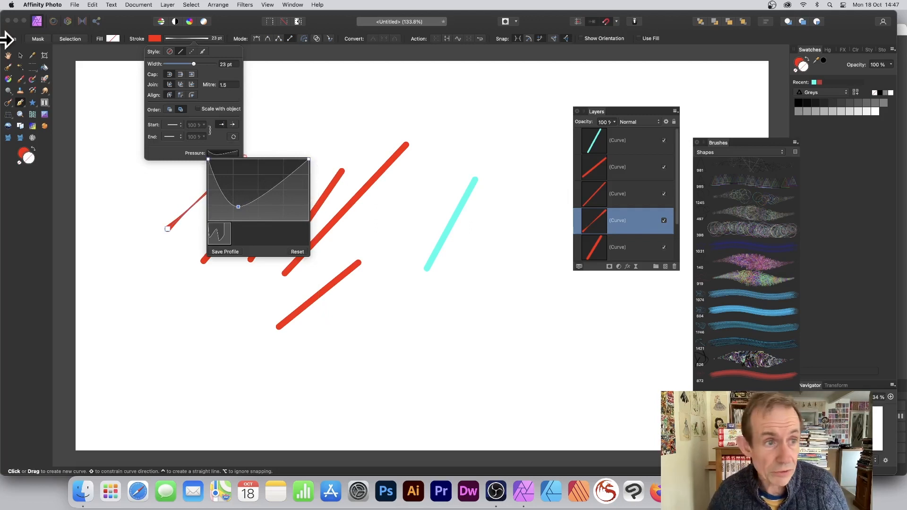
# - Apply the saved pressure profile to all seven curve layers and shift the profile's middle peak slightly to the right
pyautogui.click(618, 141)
pyautogui.scroll(-2, 627, 176)
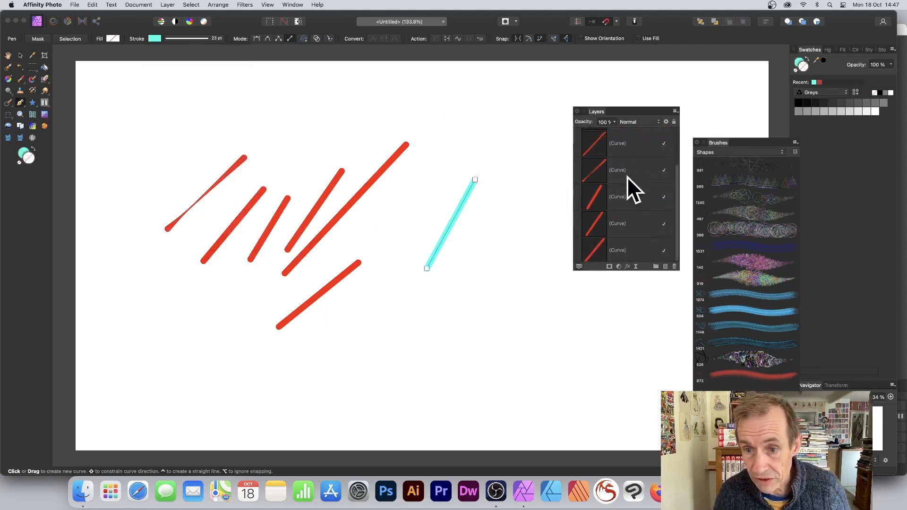
pyautogui.keyDown('shift'); pyautogui.click(621, 249); pyautogui.keyUp('shift')
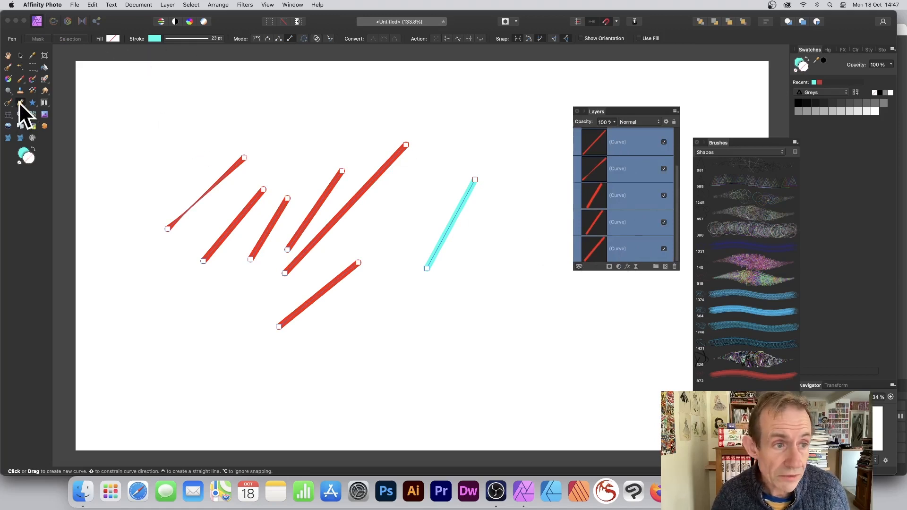
pyautogui.click(199, 38)
pyautogui.click(218, 152)
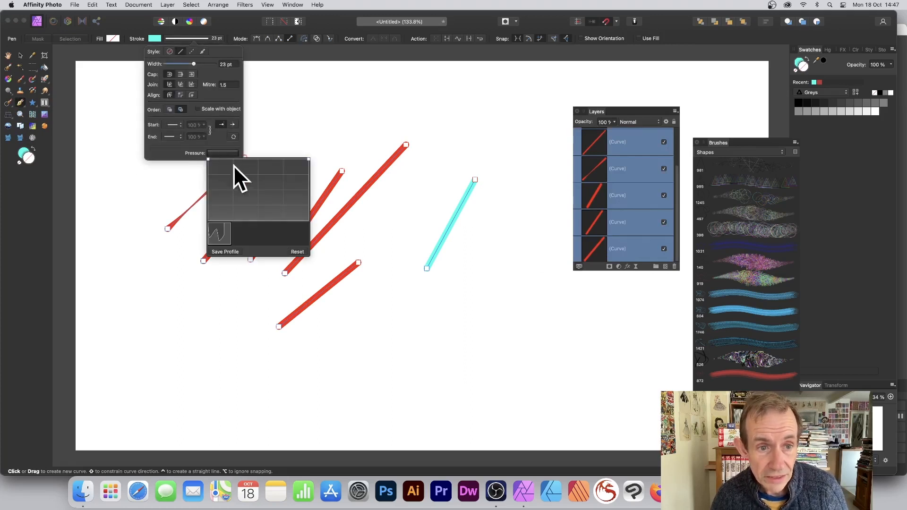
pyautogui.click(227, 240)
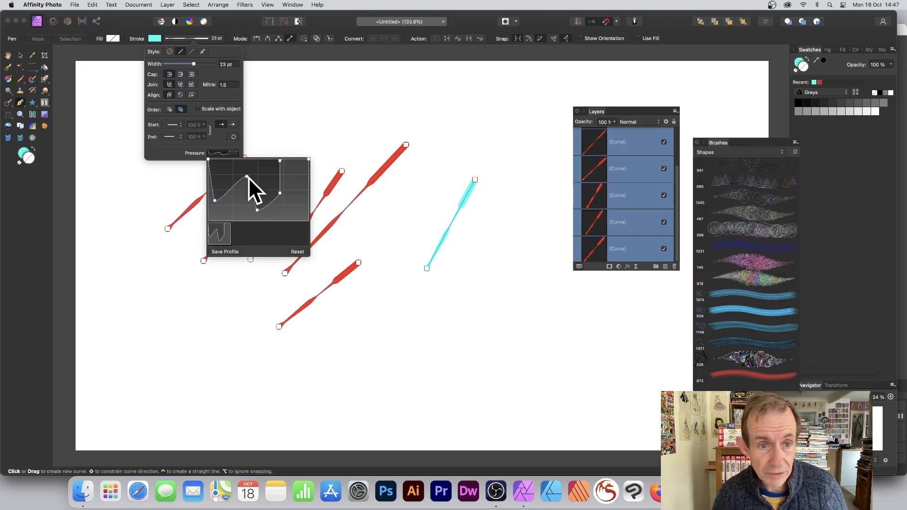
pyautogui.moveTo(246, 178)
pyautogui.mouseDown()
pyautogui.moveTo(234, 203)
pyautogui.moveTo(246, 166)
pyautogui.moveTo(244, 208)
pyautogui.moveTo(257, 175)
pyautogui.mouseUp()
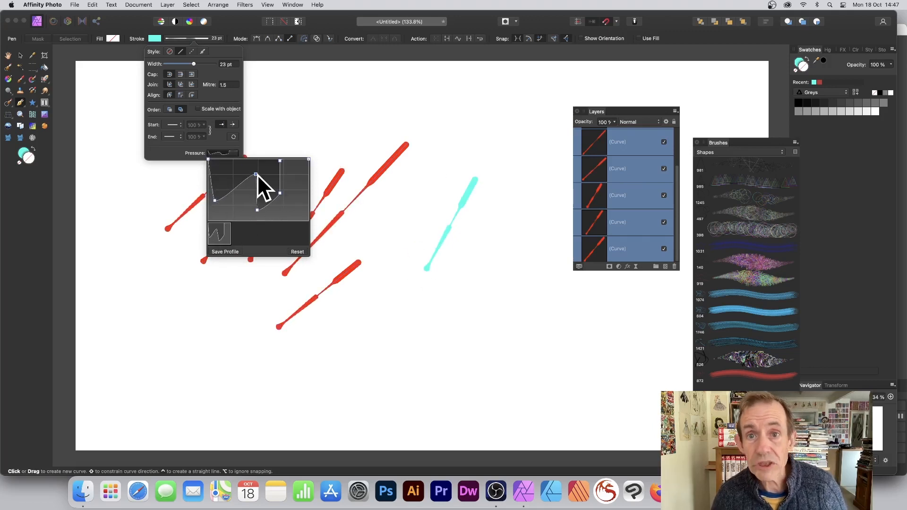
pyautogui.click(336, 16)
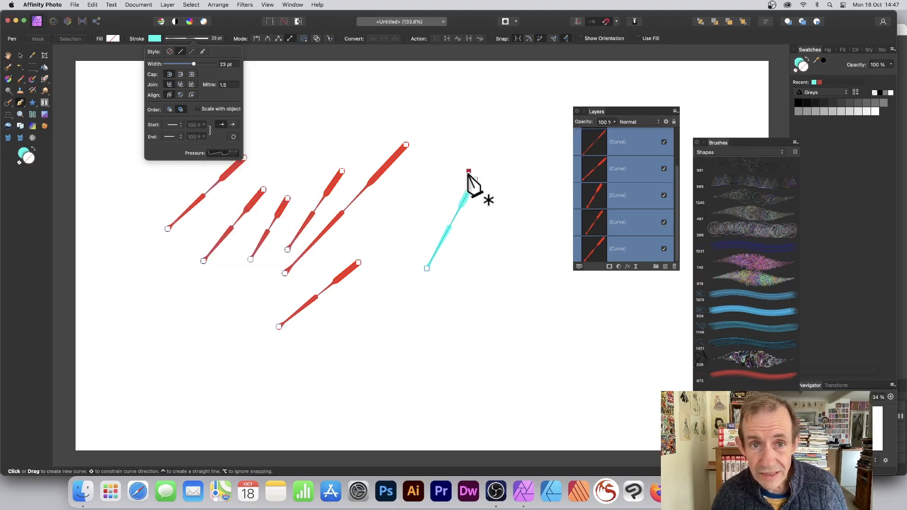
pyautogui.click(469, 15)
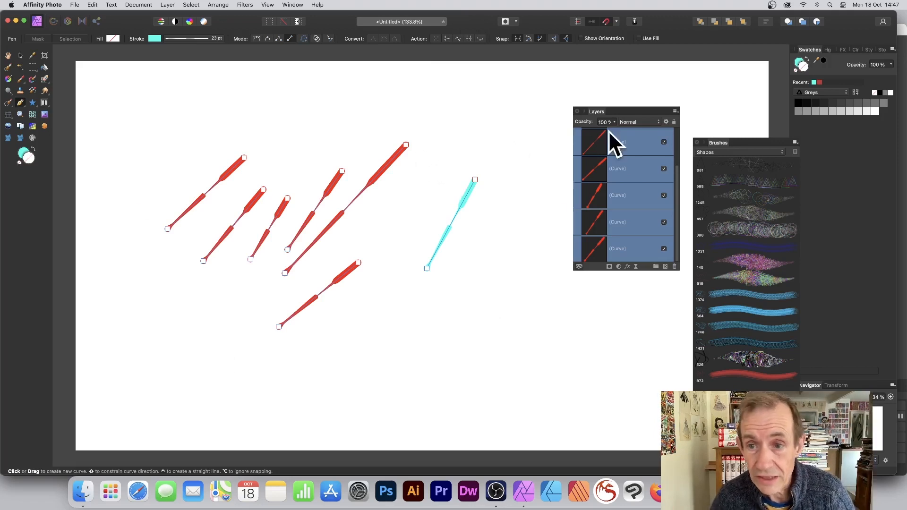
# - Merge the visible lines into a single pixel layer and clear away the original curve layers beneath it
pyautogui.click(167, 5)
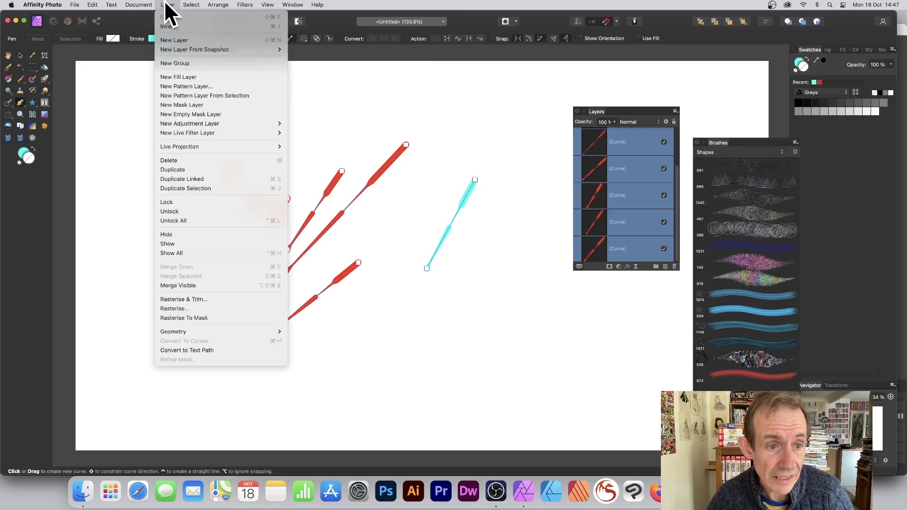
pyautogui.click(194, 284)
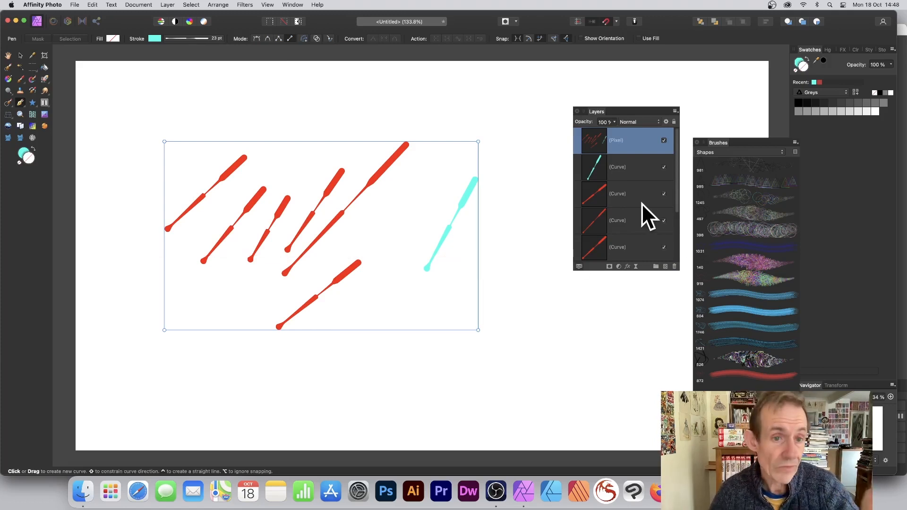
pyautogui.click(632, 171)
pyautogui.scroll(-3, 625, 217)
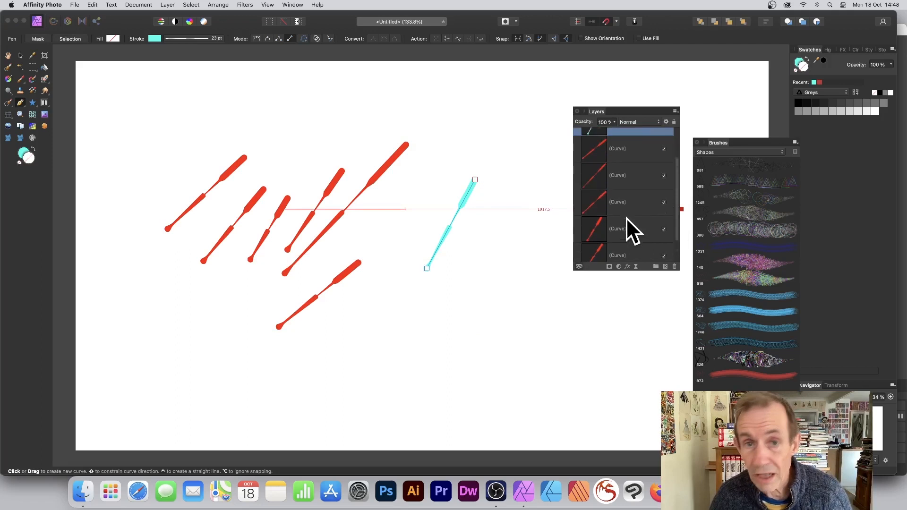
pyautogui.keyDown('shift'); pyautogui.click(622, 247); pyautogui.keyUp('shift')
pyautogui.press('shift+super+e')
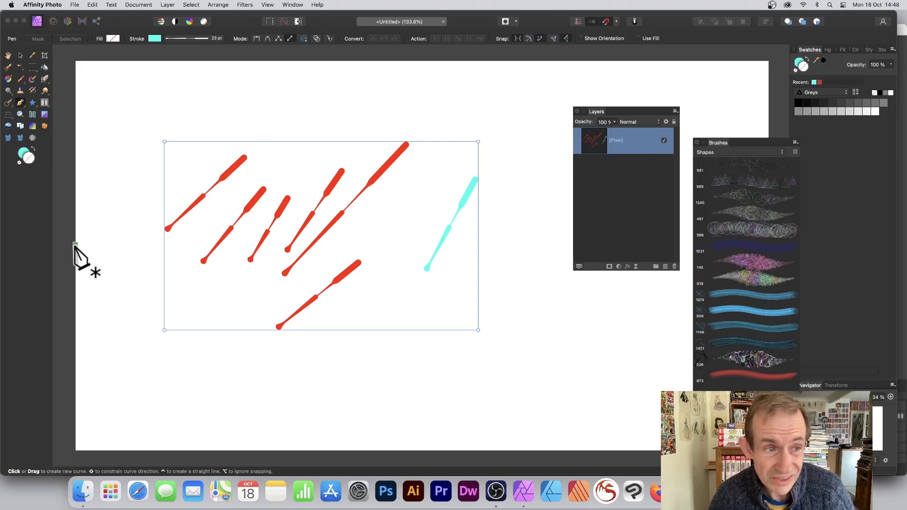
# - Mirror the merged lines with the Mirror filter, setting a horizontal mirror axis just below the line artwork, and apply it
pyautogui.click(246, 4)
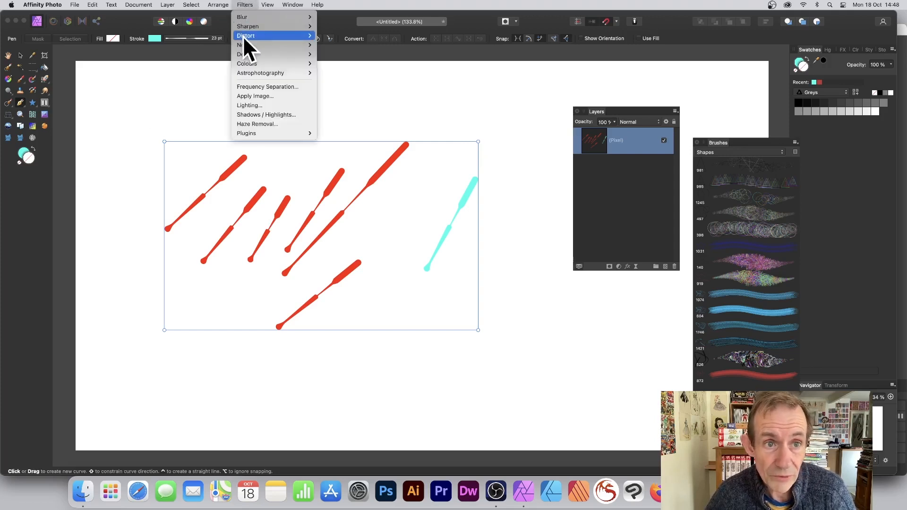
pyautogui.moveTo(248, 36)
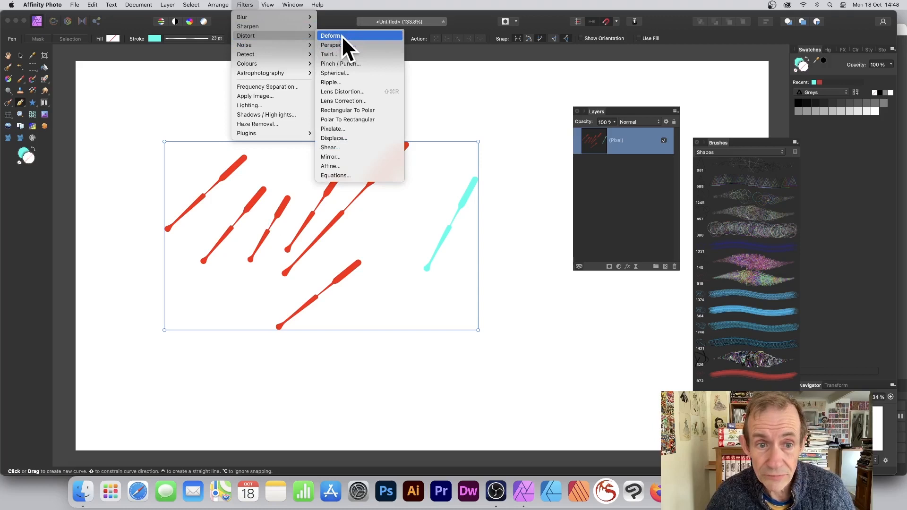
pyautogui.click(347, 157)
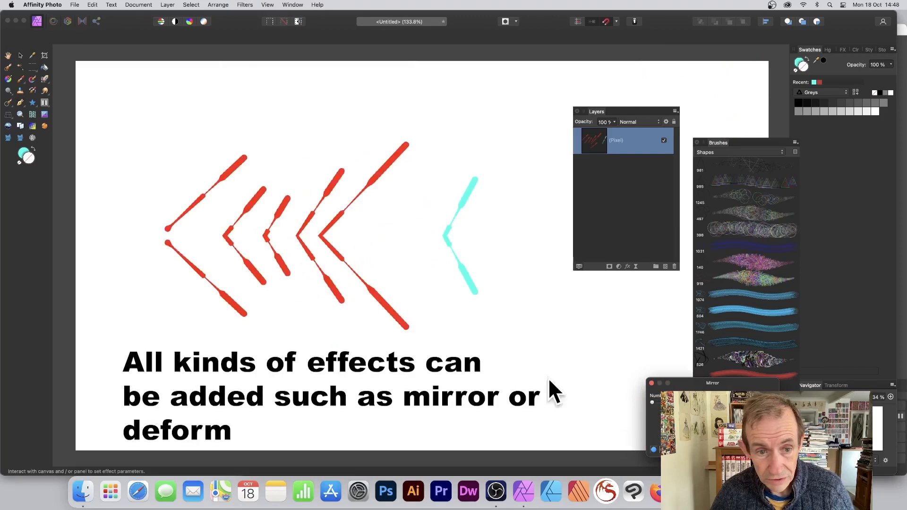
pyautogui.moveTo(283, 229); pyautogui.dragTo(333, 284)
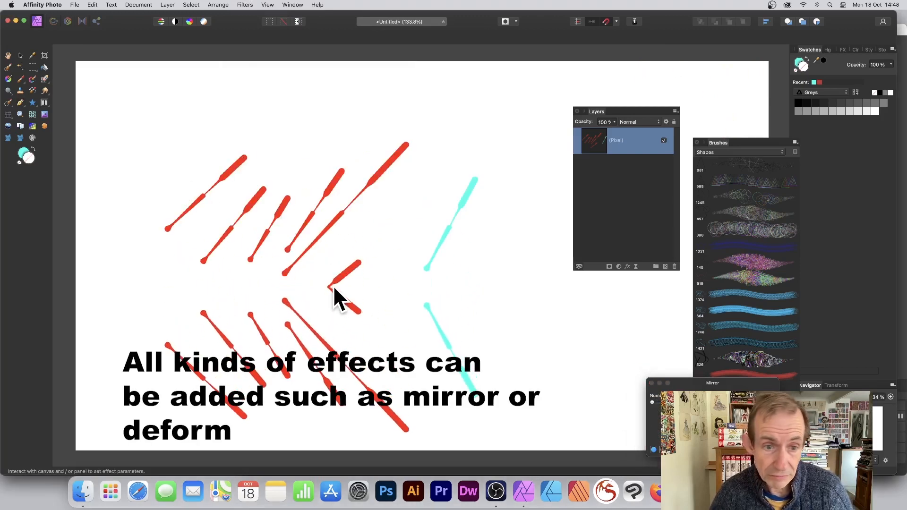
pyautogui.moveTo(652, 402)
pyautogui.mouseDown()
pyautogui.moveTo(682, 402)
pyautogui.moveTo(652, 402)
pyautogui.mouseUp()
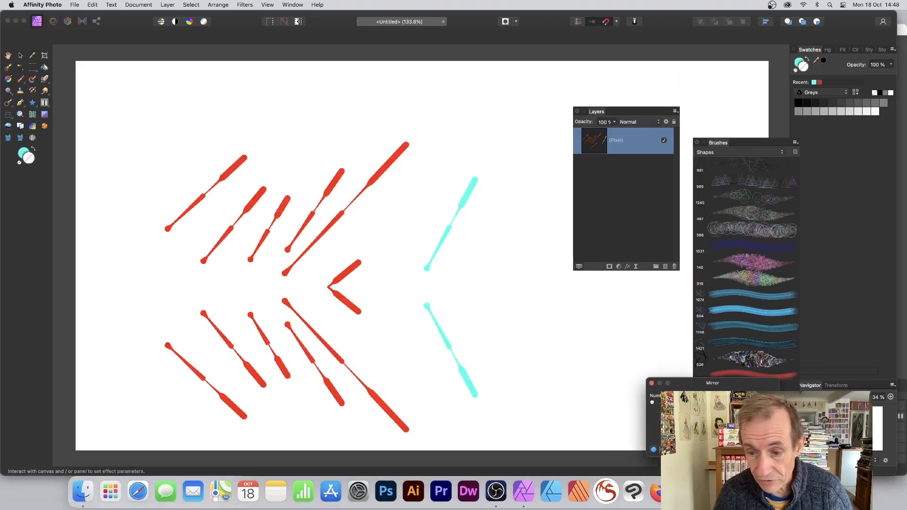
pyautogui.click(762, 450)
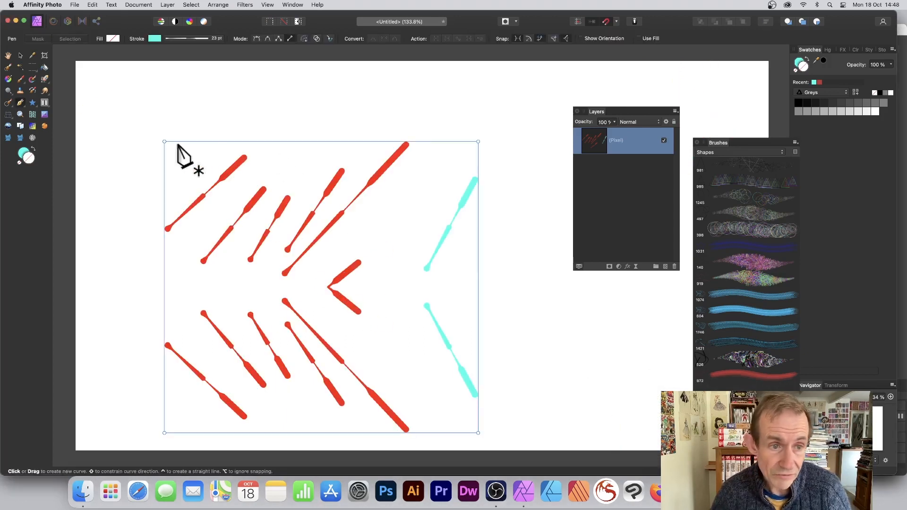
# - Scale the mirrored artwork down slightly with the Move Tool and shift it up the canvas
pyautogui.click(20, 55)
pyautogui.moveTo(164, 142); pyautogui.dragTo(204, 169)
pyautogui.moveTo(323, 227); pyautogui.dragTo(330, 174)
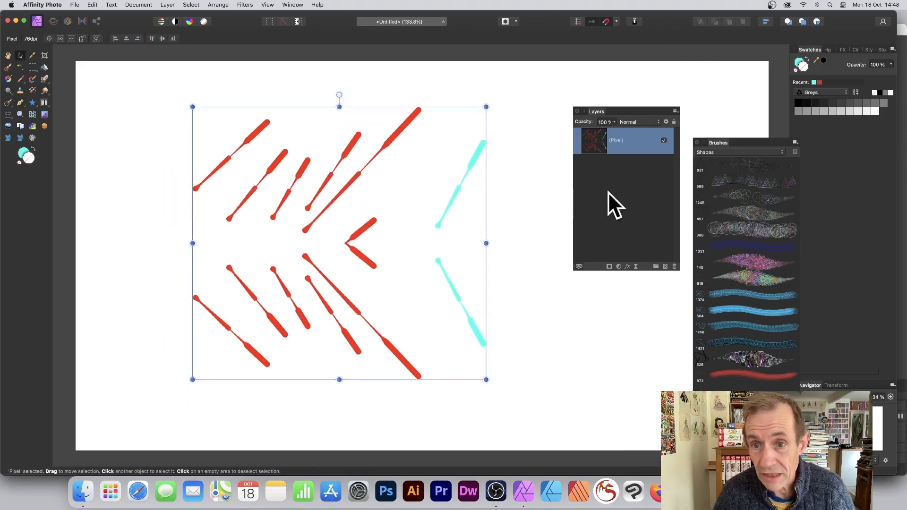
# - Add a 3D layer effect to the mirrored artwork
pyautogui.click(628, 267)
pyautogui.click(508, 170)
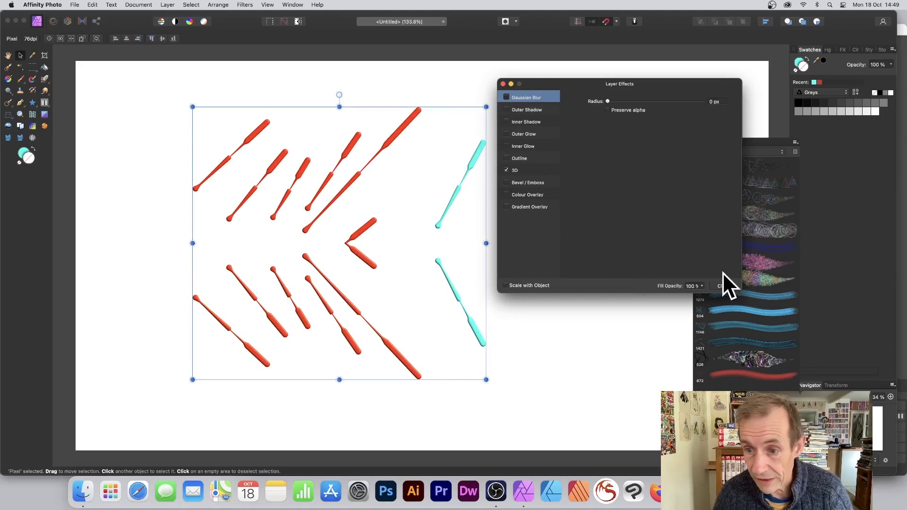
pyautogui.click(724, 285)
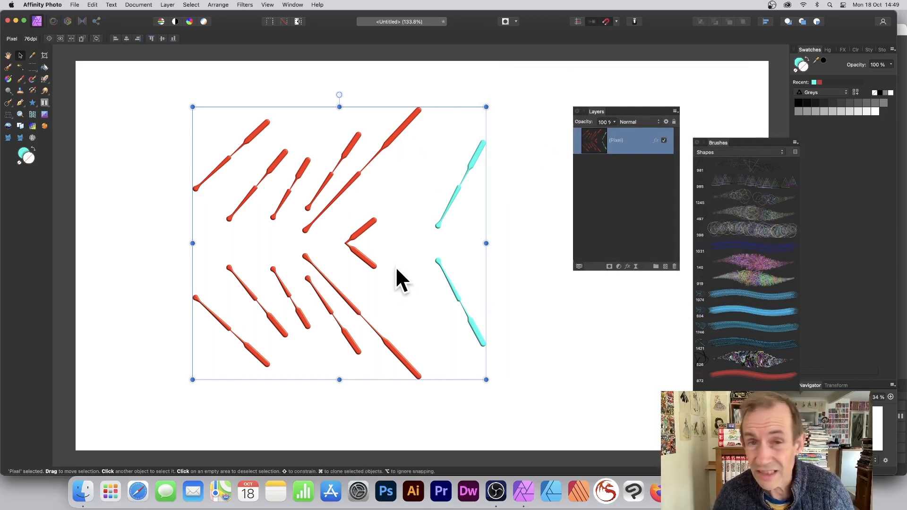
# - Create a new brush in the Shapes category from the selected 3D artwork
pyautogui.moveTo(721, 142); pyautogui.dragTo(532, 86)
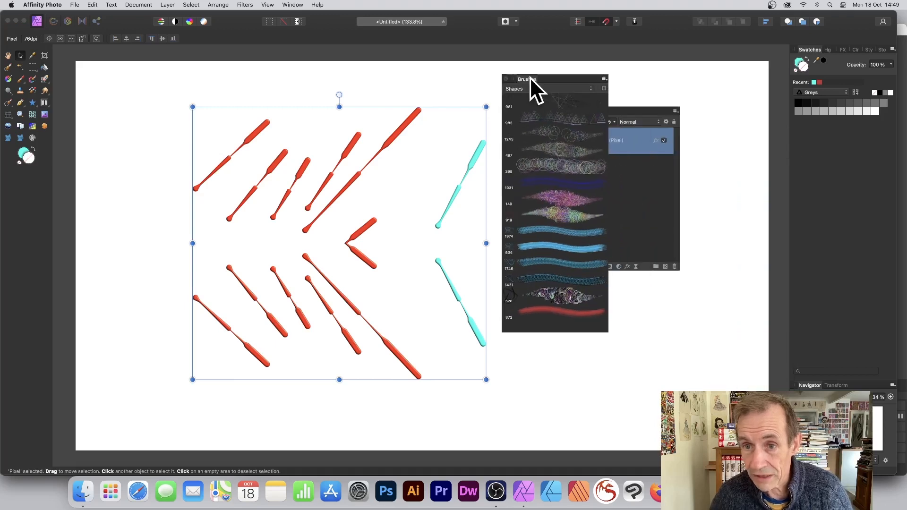
pyautogui.click(590, 93)
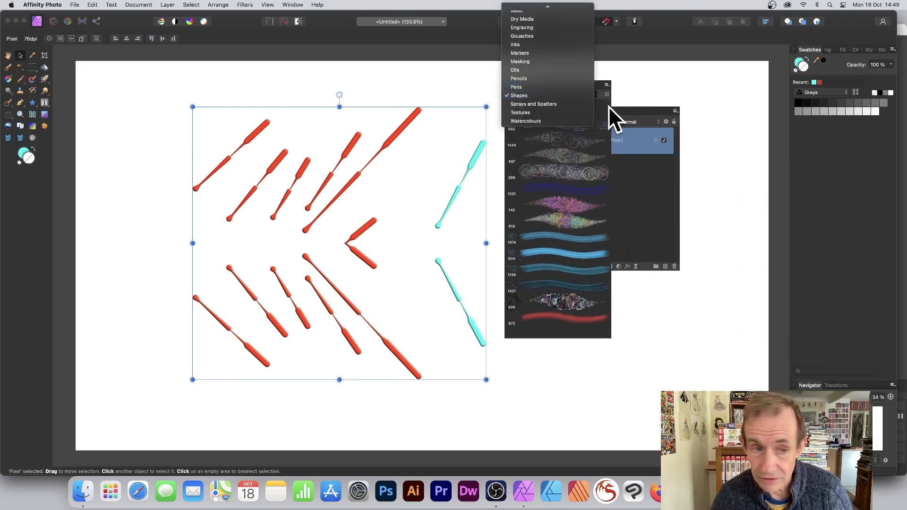
pyautogui.click(604, 109)
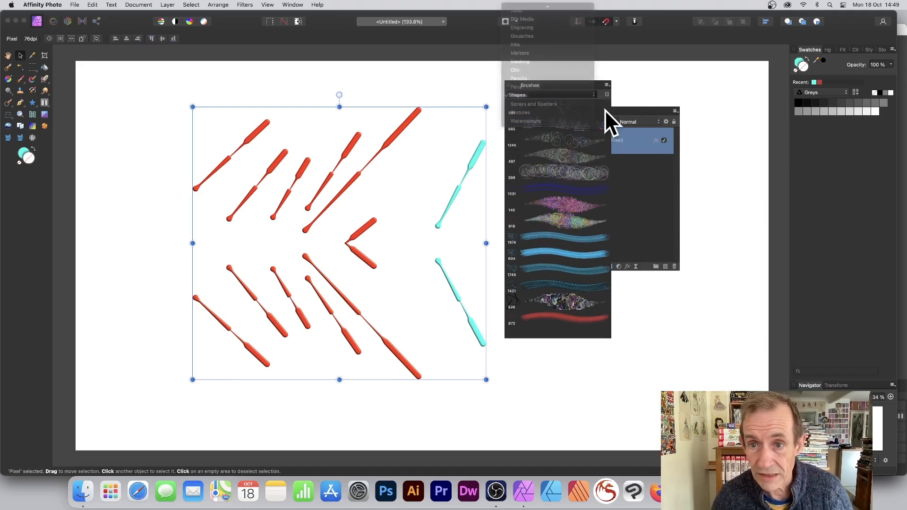
pyautogui.click(607, 84)
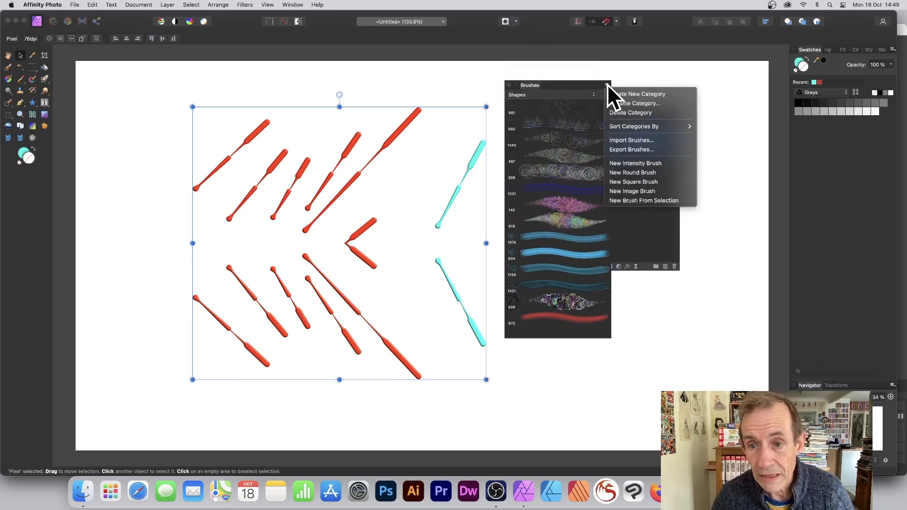
pyautogui.click(647, 200)
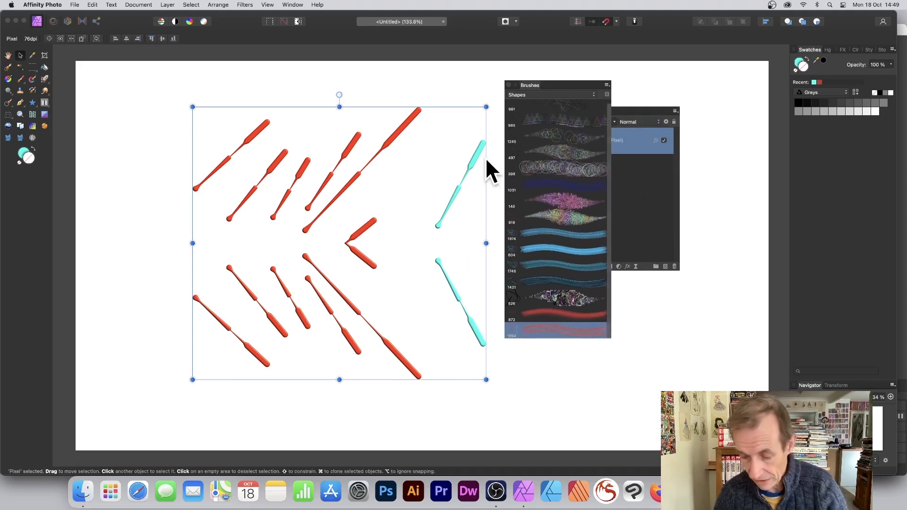
# - Rotate the artwork almost a quarter turn clockwise and apply a blur filter that softens the lines
pyautogui.moveTo(486, 107)
pyautogui.mouseDown()
pyautogui.moveTo(439, 150)
pyautogui.moveTo(422, 360)
pyautogui.mouseUp()
pyautogui.click(245, 6)
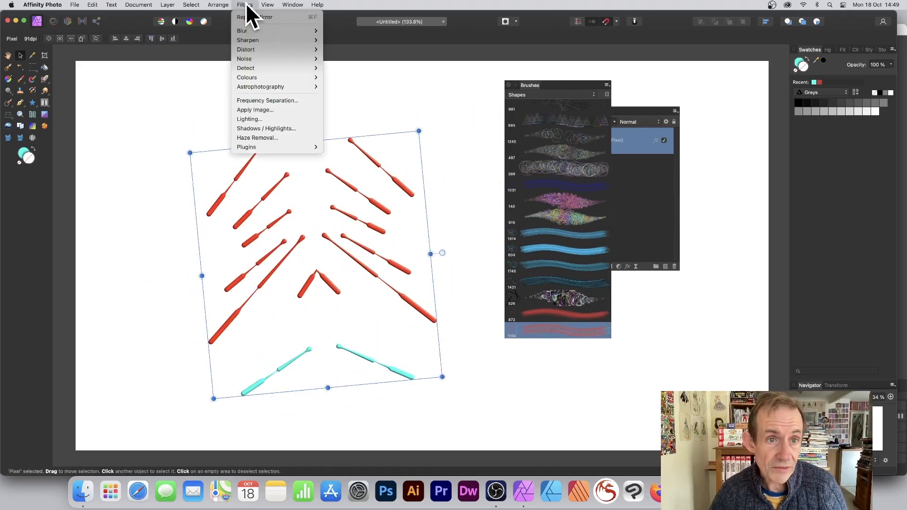
pyautogui.moveTo(253, 31)
pyautogui.click(364, 42)
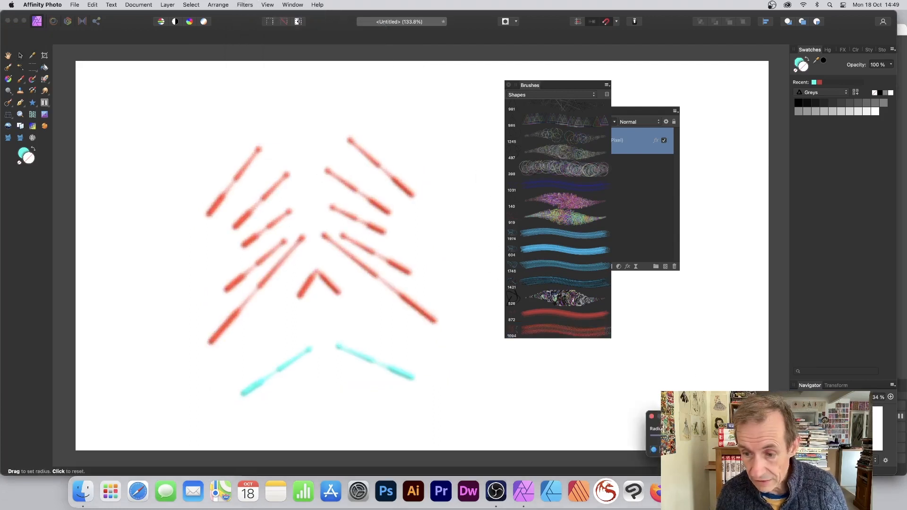
pyautogui.click(786, 450)
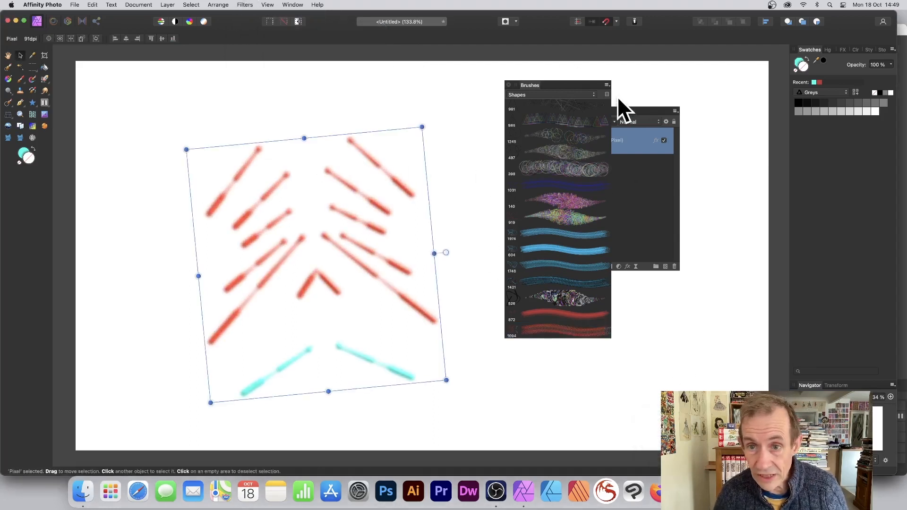
# - Create a second Shapes brush from the blurred artwork selection, and delete the artwork from the canvas
pyautogui.click(607, 85)
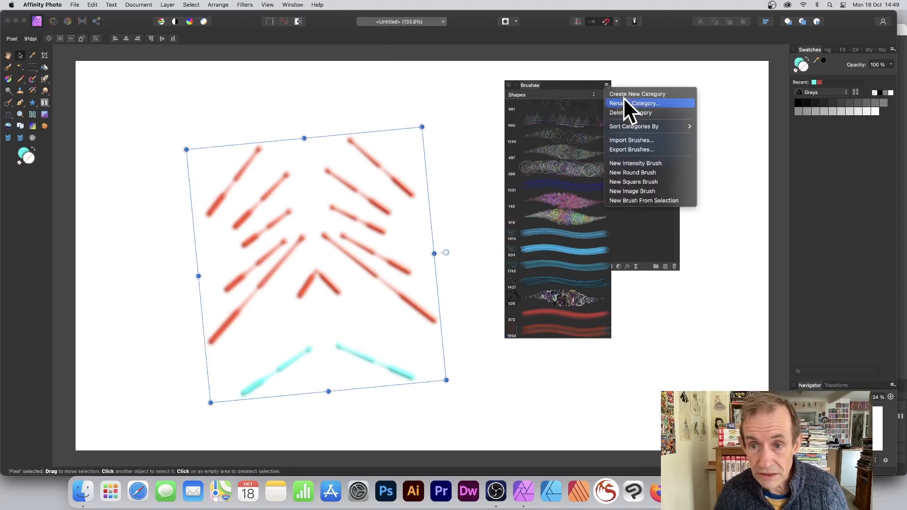
pyautogui.click(653, 200)
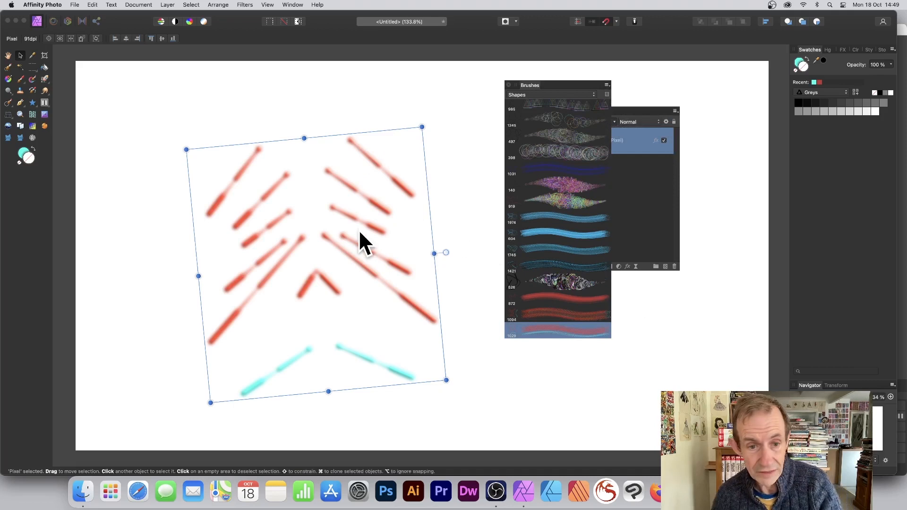
pyautogui.press('Delete')
# - Open the unblurred line brush for editing and set its size jitter to 73%
pyautogui.click(571, 313)
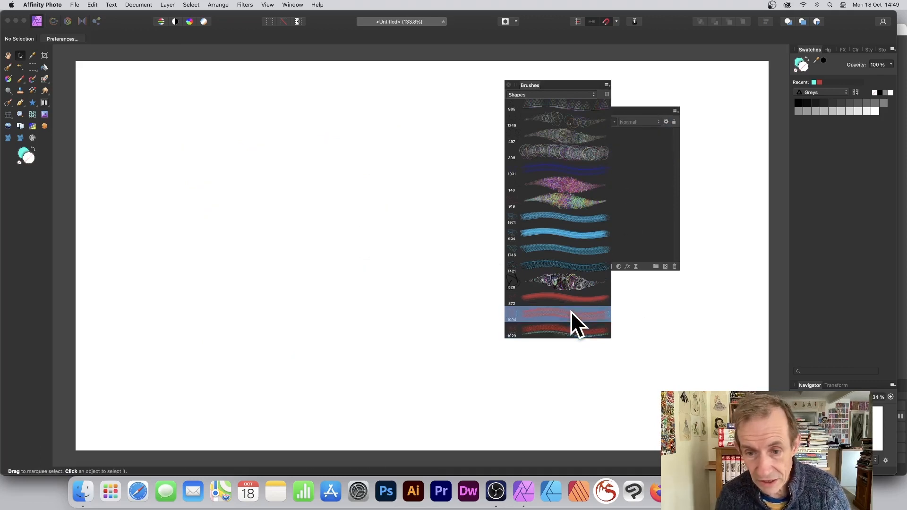
pyautogui.doubleClick(544, 315)
pyautogui.moveTo(520, 152)
pyautogui.mouseDown()
pyautogui.moveTo(489, 140)
pyautogui.moveTo(397, 168)
pyautogui.mouseUp()
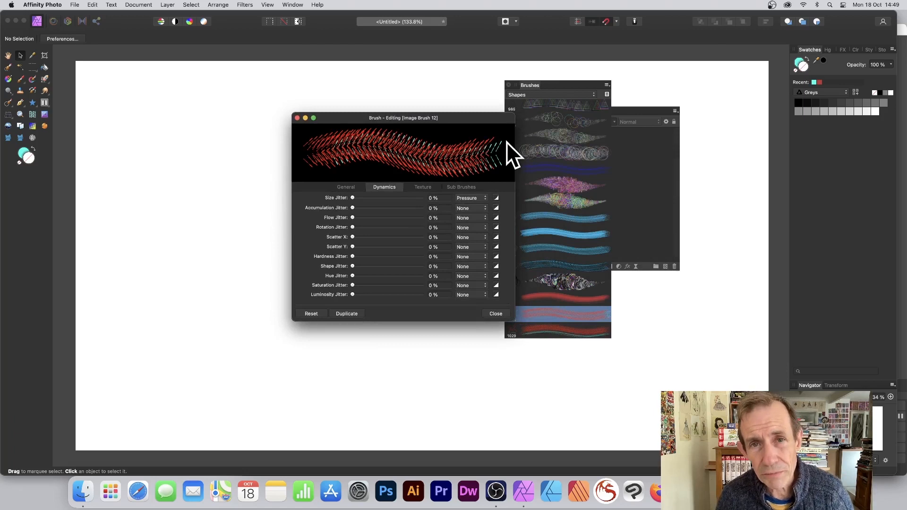
pyautogui.moveTo(352, 198); pyautogui.dragTo(403, 197)
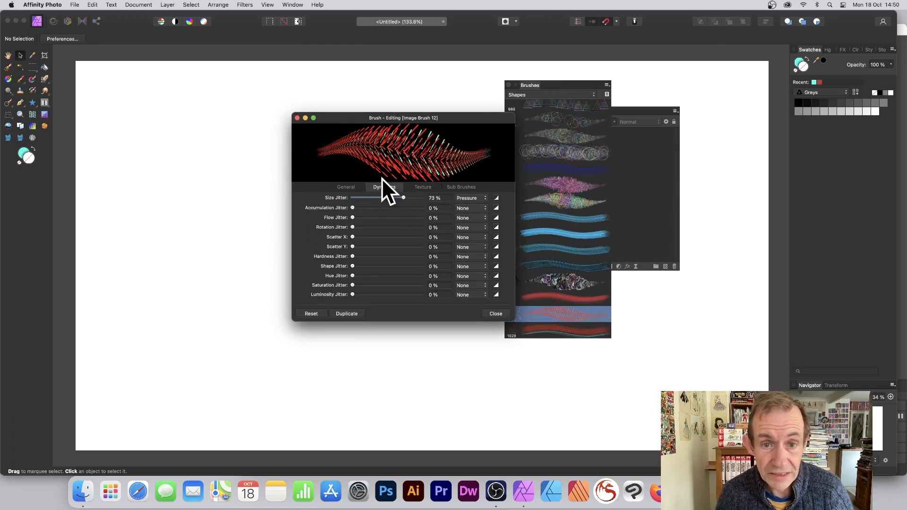
# - Set the line brush's spacing to 7% and its rotation to 12%
pyautogui.click(350, 187)
pyautogui.moveTo(355, 227); pyautogui.dragTo(355, 225)
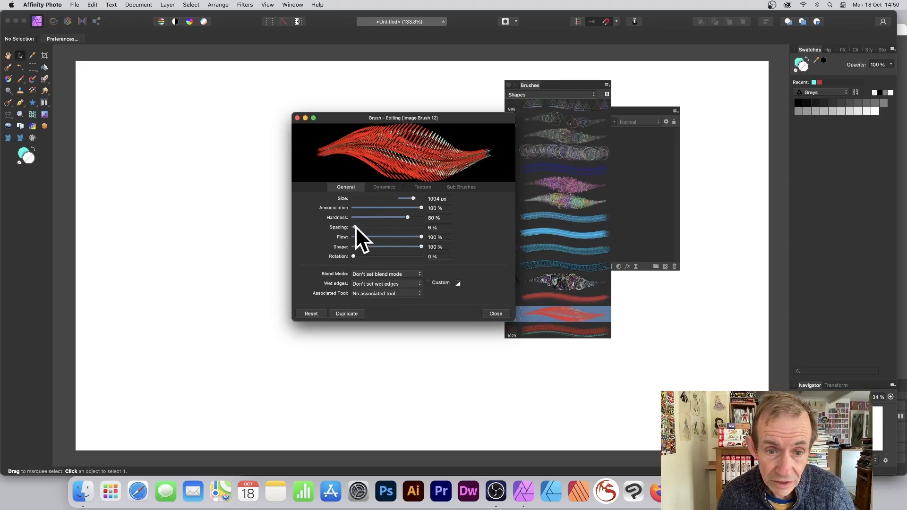
pyautogui.moveTo(366, 256)
pyautogui.mouseDown()
pyautogui.moveTo(396, 256)
pyautogui.moveTo(370, 255)
pyautogui.mouseUp()
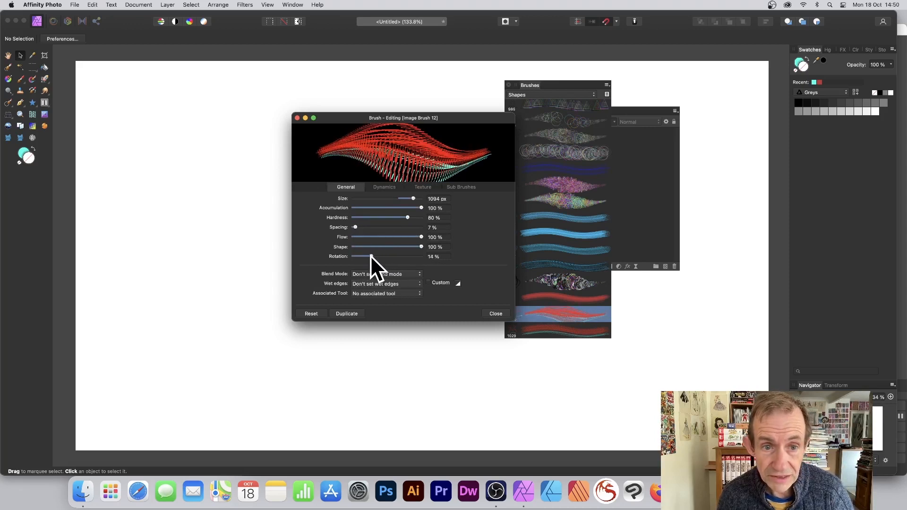
pyautogui.click(147, 133)
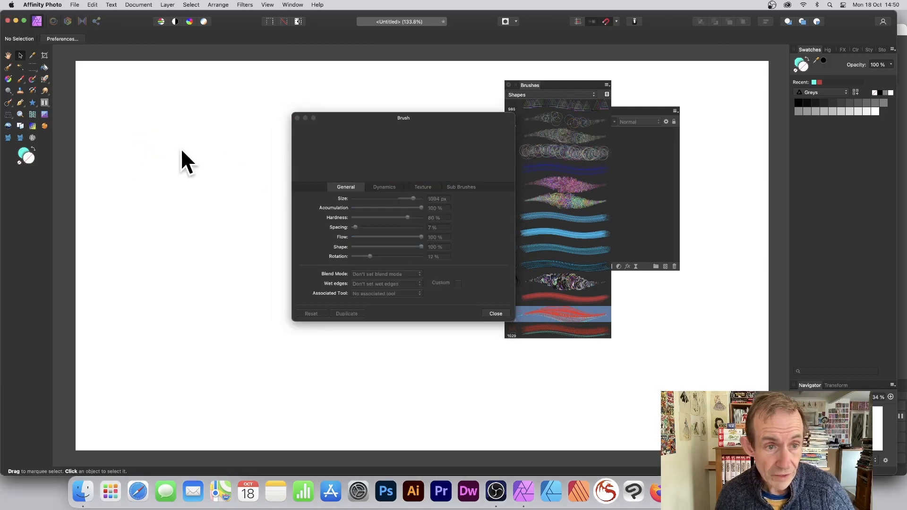
# - With the Paint Brush Tool, reduce the brush size to 397.7 px, paint a test stroke across the canvas and undo it
pyautogui.click(20, 79)
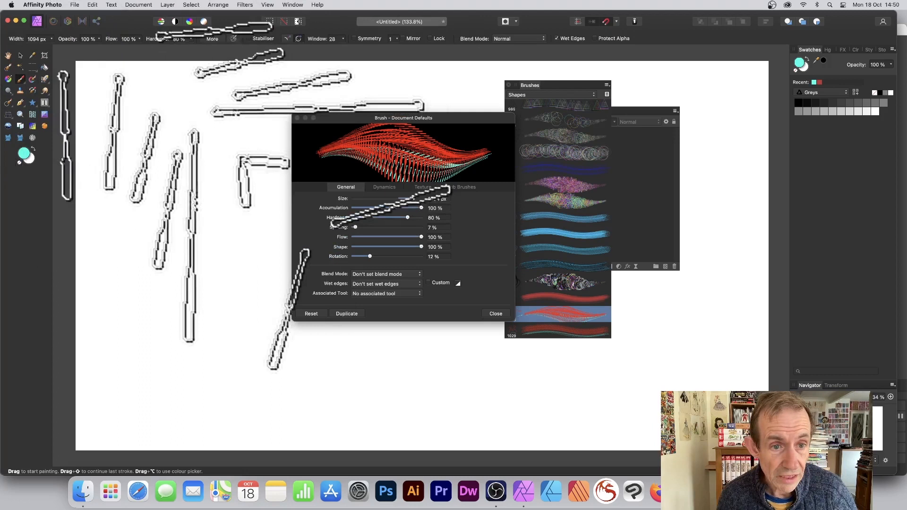
pyautogui.moveTo(413, 198); pyautogui.dragTo(402, 198)
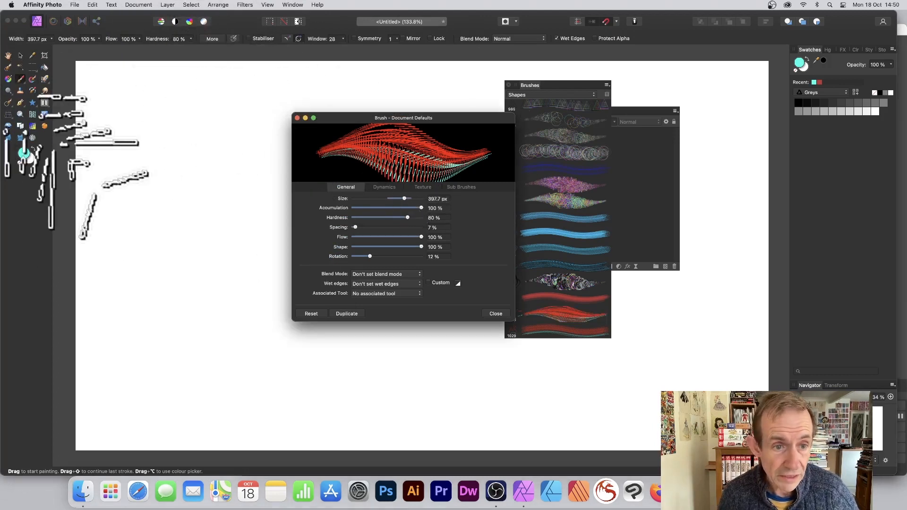
pyautogui.moveTo(171, 151)
pyautogui.mouseDown()
pyautogui.moveTo(225, 216)
pyautogui.moveTo(242, 266)
pyautogui.moveTo(163, 185)
pyautogui.moveTo(236, 103)
pyautogui.moveTo(311, 93)
pyautogui.moveTo(354, 68)
pyautogui.moveTo(434, 93)
pyautogui.moveTo(576, 100)
pyautogui.mouseUp()
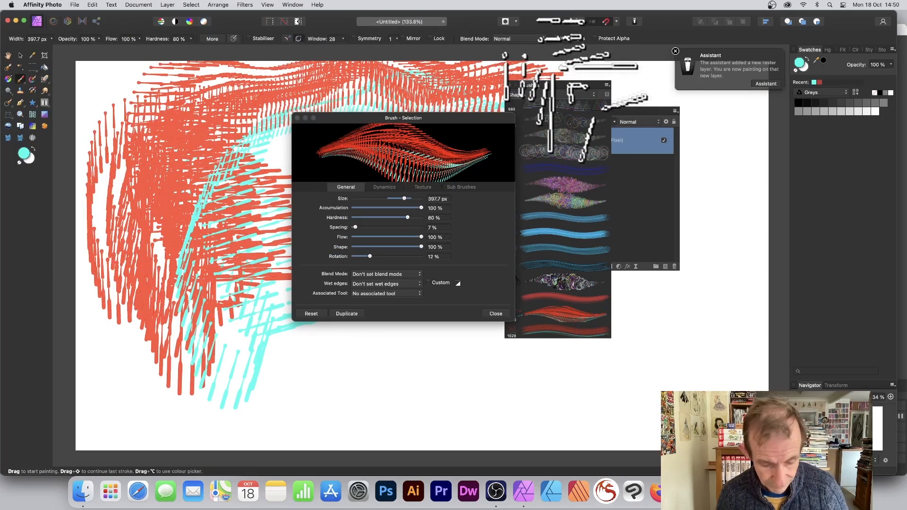
pyautogui.press('super+z')
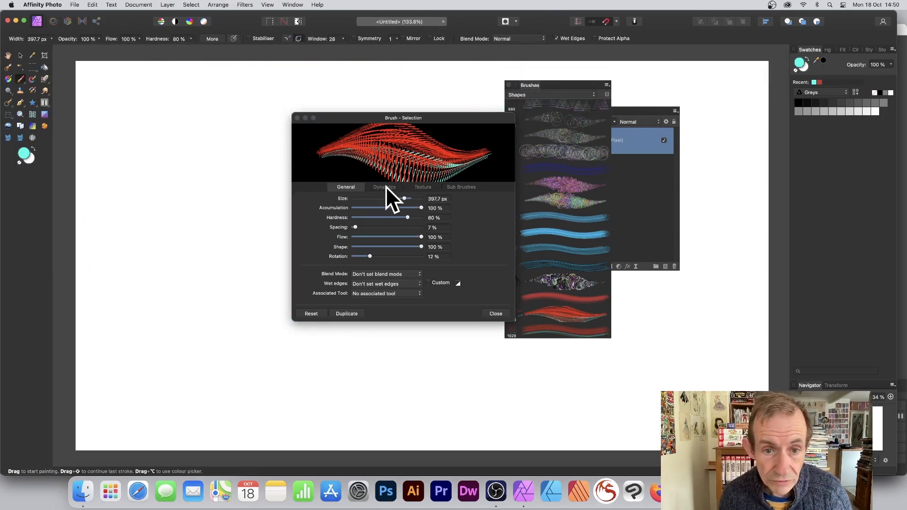
# - Add random colour variation to the brush with hue jitter 68%, saturation jitter 90% and luminosity jitter 92%
pyautogui.click(385, 187)
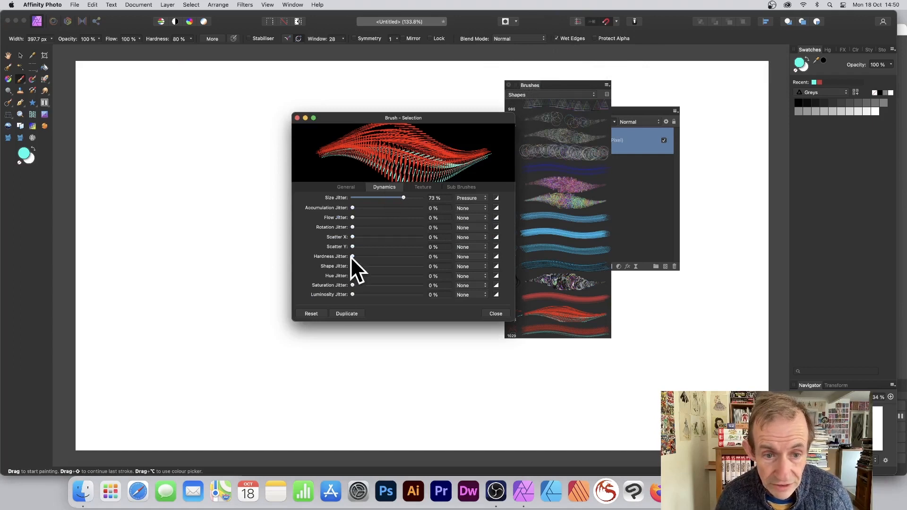
pyautogui.moveTo(355, 275); pyautogui.dragTo(398, 278)
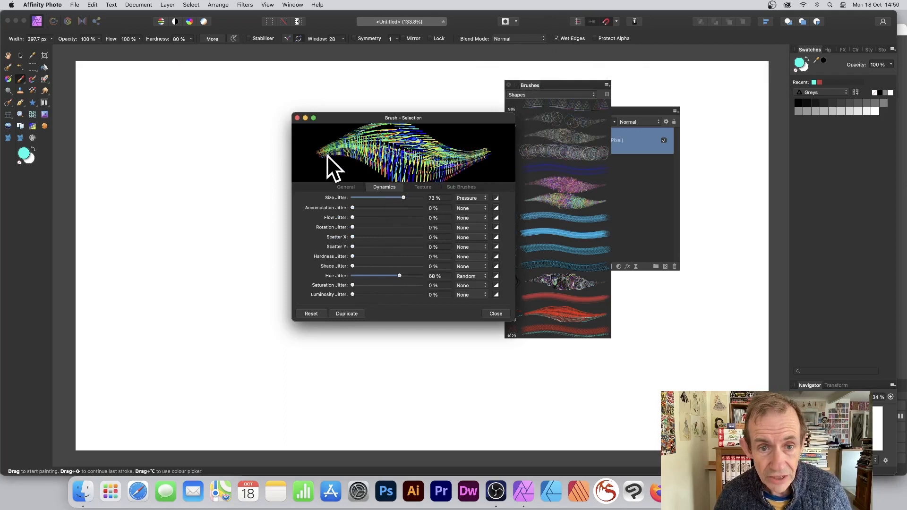
pyautogui.moveTo(364, 287)
pyautogui.mouseDown()
pyautogui.moveTo(414, 286)
pyautogui.moveTo(416, 294)
pyautogui.mouseUp()
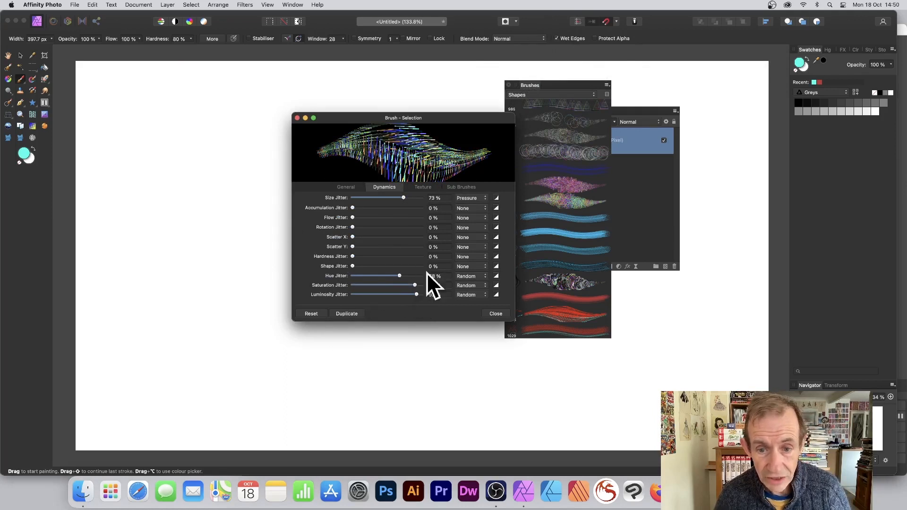
# - Keep the hue jitter controller on Random and bend the hue jitter response curve downward near its middle
pyautogui.click(475, 276)
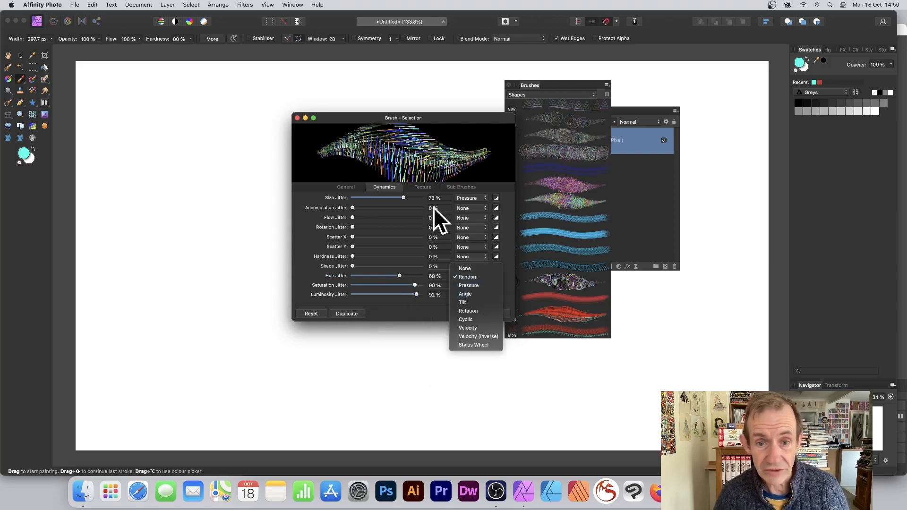
pyautogui.click(511, 185)
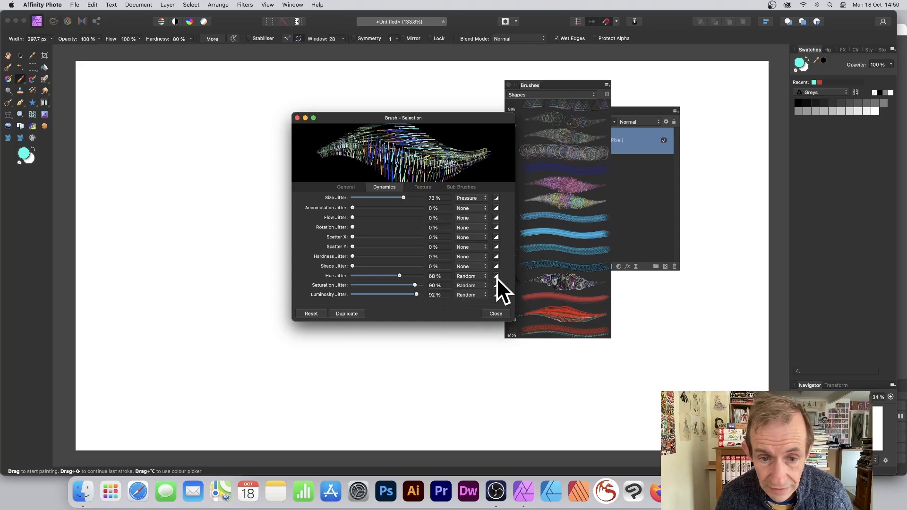
pyautogui.click(496, 278)
pyautogui.moveTo(535, 327)
pyautogui.mouseDown()
pyautogui.moveTo(531, 303)
pyautogui.moveTo(544, 340)
pyautogui.mouseUp()
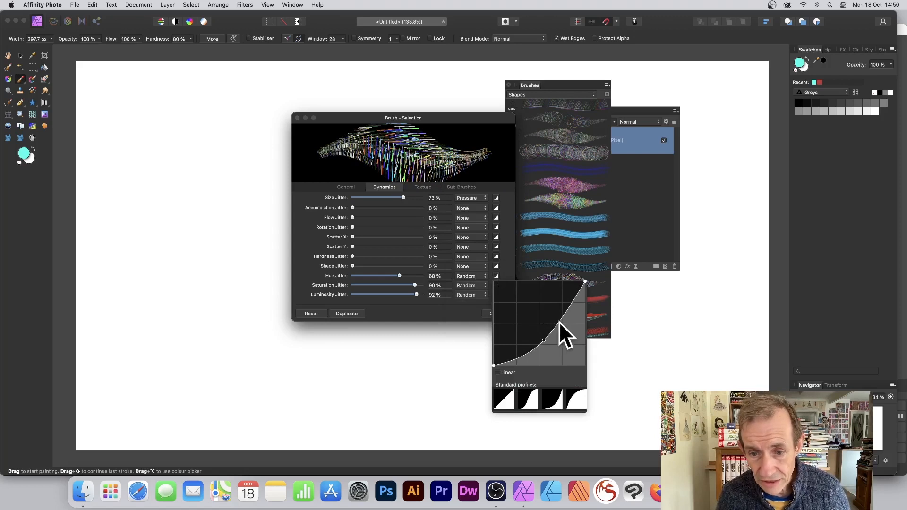
# - Give the hue jitter curve the standard profile that rises steeply first, then paint a test stroke on the canvas and undo it
pyautogui.click(503, 401)
pyautogui.click(532, 400)
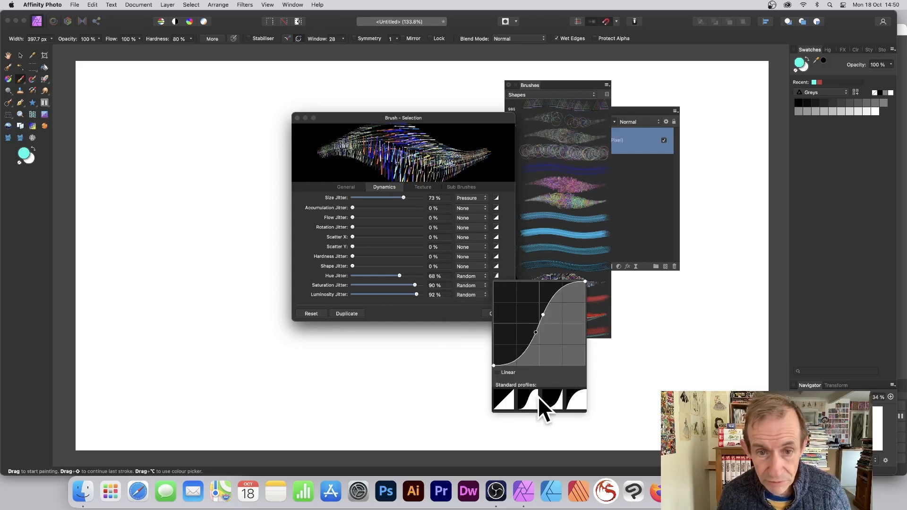
pyautogui.click(578, 400)
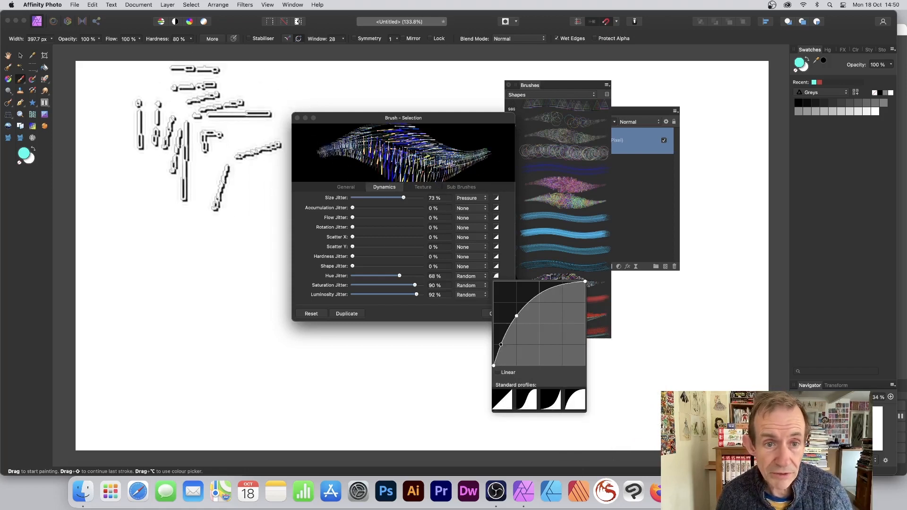
pyautogui.moveTo(153, 152)
pyautogui.mouseDown()
pyautogui.moveTo(257, 233)
pyautogui.moveTo(204, 279)
pyautogui.moveTo(91, 158)
pyautogui.mouseUp()
pyautogui.press('super+z')
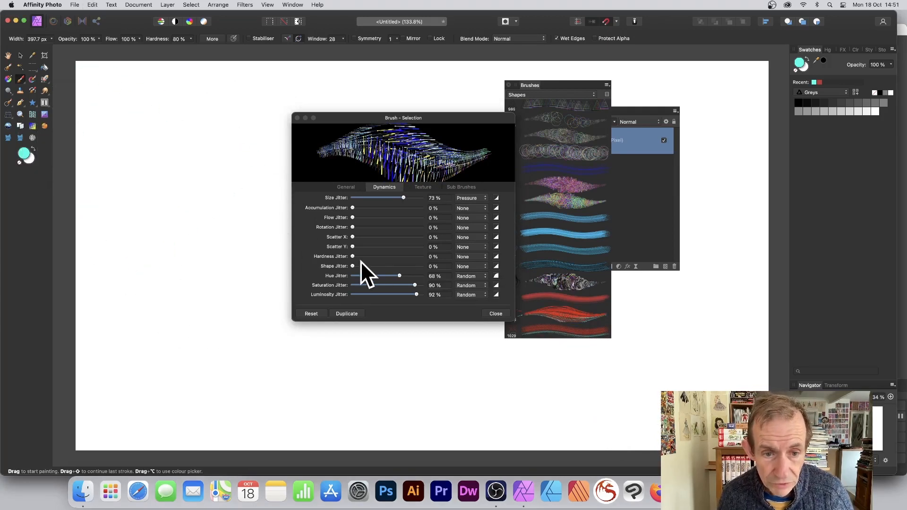
# - Set the brush's rotation jitter to 100% and paint a test stroke curving down the canvas's left half
pyautogui.moveTo(368, 228); pyautogui.dragTo(428, 228)
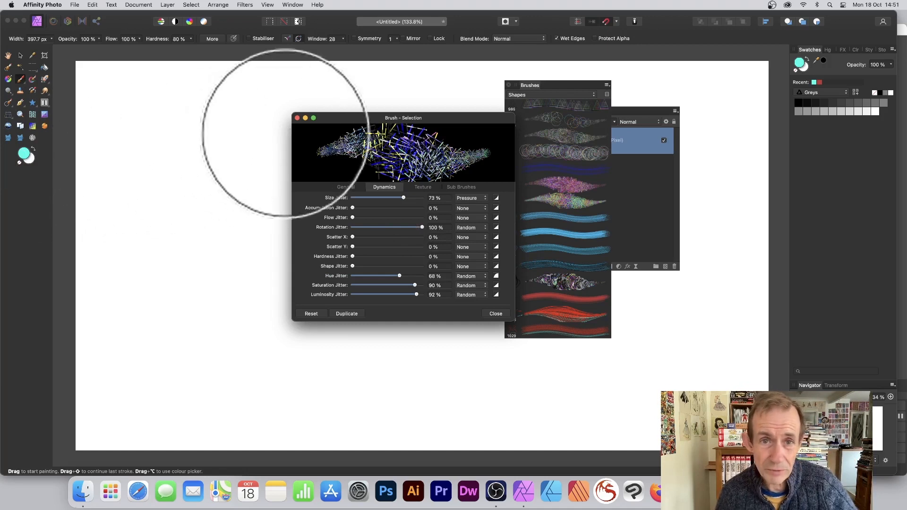
pyautogui.moveTo(393, 115)
pyautogui.mouseDown()
pyautogui.moveTo(434, 118)
pyautogui.moveTo(498, 95)
pyautogui.mouseUp()
pyautogui.moveTo(166, 142)
pyautogui.mouseDown()
pyautogui.moveTo(194, 160)
pyautogui.moveTo(313, 180)
pyautogui.moveTo(310, 284)
pyautogui.moveTo(185, 406)
pyautogui.moveTo(161, 165)
pyautogui.mouseUp()
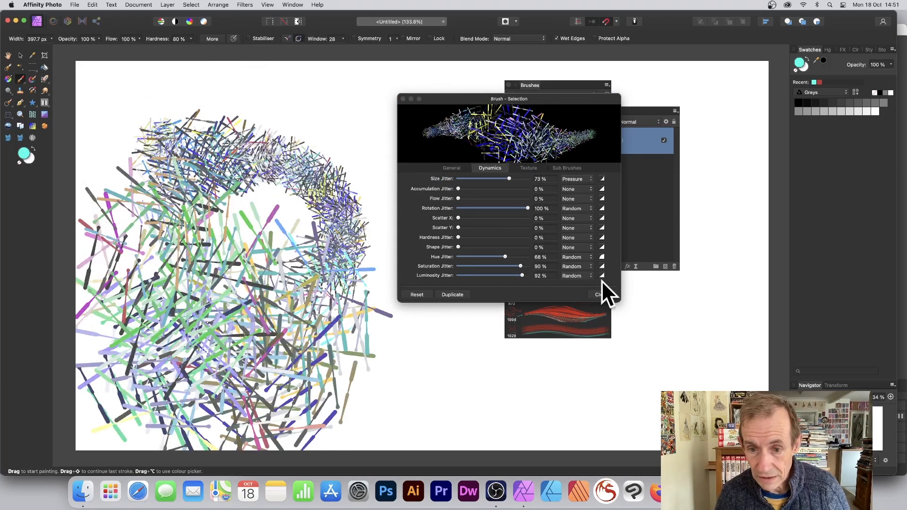
pyautogui.click(605, 294)
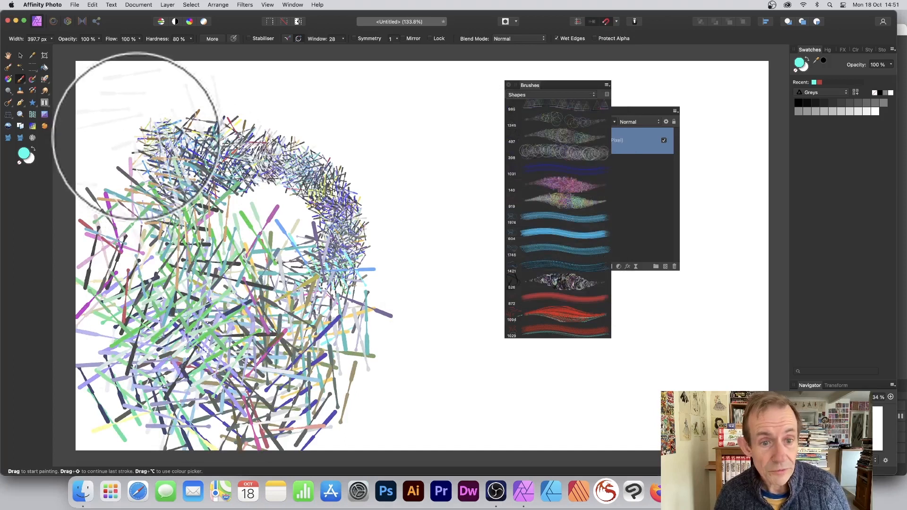
# - Delete the test stroke's layer and cover the whole canvas with overlapping strokes of the multicoloured line brush
pyautogui.press('Delete')
pyautogui.moveTo(203, 169)
pyautogui.mouseDown()
pyautogui.moveTo(206, 160)
pyautogui.moveTo(368, 151)
pyautogui.moveTo(593, 111)
pyautogui.moveTo(721, 253)
pyautogui.moveTo(357, 407)
pyautogui.moveTo(225, 283)
pyautogui.mouseUp()
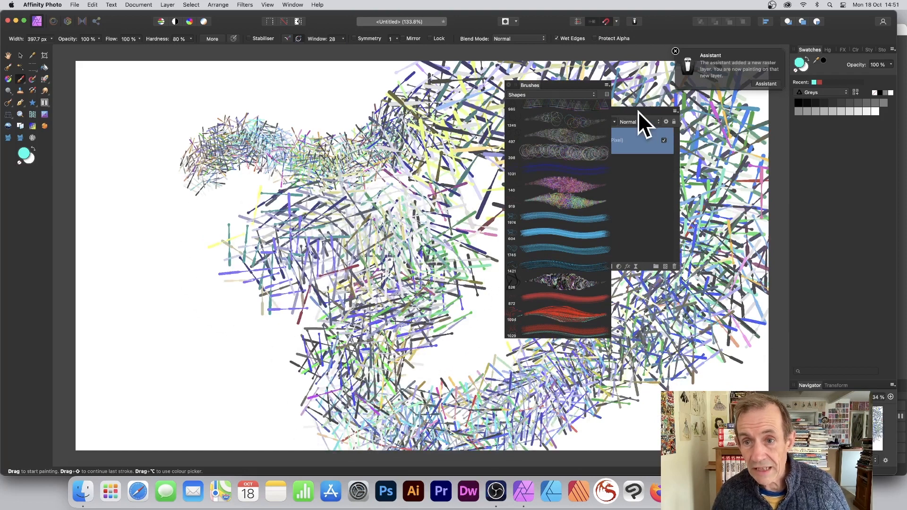
pyautogui.click(621, 111)
pyautogui.moveTo(388, 272)
pyautogui.mouseDown()
pyautogui.moveTo(341, 239)
pyautogui.moveTo(324, 133)
pyautogui.moveTo(345, 87)
pyautogui.moveTo(386, 265)
pyautogui.moveTo(380, 125)
pyautogui.moveTo(150, 115)
pyautogui.moveTo(222, 310)
pyautogui.moveTo(168, 327)
pyautogui.moveTo(102, 279)
pyautogui.moveTo(144, 279)
pyautogui.moveTo(205, 71)
pyautogui.moveTo(334, 165)
pyautogui.moveTo(542, 382)
pyautogui.moveTo(410, 350)
pyautogui.moveTo(366, 390)
pyautogui.moveTo(545, 341)
pyautogui.moveTo(680, 380)
pyautogui.moveTo(715, 277)
pyautogui.moveTo(711, 173)
pyautogui.moveTo(673, 78)
pyautogui.moveTo(603, 31)
pyautogui.moveTo(447, 133)
pyautogui.moveTo(425, 235)
pyautogui.moveTo(540, 355)
pyautogui.moveTo(624, 191)
pyautogui.moveTo(656, 75)
pyautogui.moveTo(700, 319)
pyautogui.moveTo(509, 434)
pyautogui.moveTo(735, 407)
pyautogui.moveTo(669, 447)
pyautogui.moveTo(713, 416)
pyautogui.moveTo(629, 230)
pyautogui.moveTo(677, 48)
pyautogui.moveTo(463, 151)
pyautogui.moveTo(148, 175)
pyautogui.moveTo(99, 102)
pyautogui.moveTo(310, 138)
pyautogui.moveTo(598, 93)
pyautogui.moveTo(735, 49)
pyautogui.moveTo(775, 261)
pyautogui.moveTo(677, 341)
pyautogui.moveTo(271, 230)
pyautogui.moveTo(186, 84)
pyautogui.moveTo(121, 123)
pyautogui.moveTo(69, 128)
pyautogui.moveTo(187, 138)
pyautogui.moveTo(245, 215)
pyautogui.moveTo(234, 270)
pyautogui.moveTo(159, 296)
pyautogui.moveTo(111, 226)
pyautogui.moveTo(231, 164)
pyautogui.moveTo(301, 219)
pyautogui.moveTo(390, 113)
pyautogui.moveTo(425, 28)
pyautogui.mouseUp()
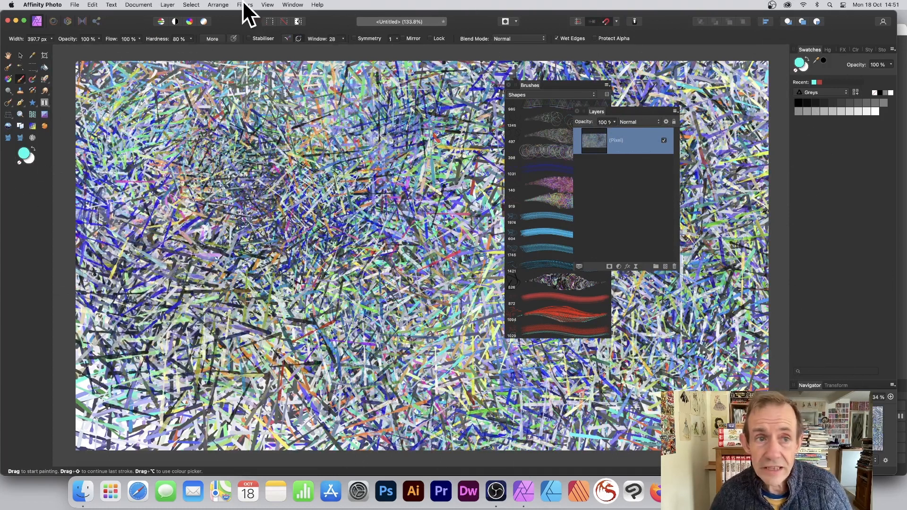
# - Apply a Gaussian Blur to the painted layer and paint sharp multicoloured strokes over the blurred background
pyautogui.click(244, 4)
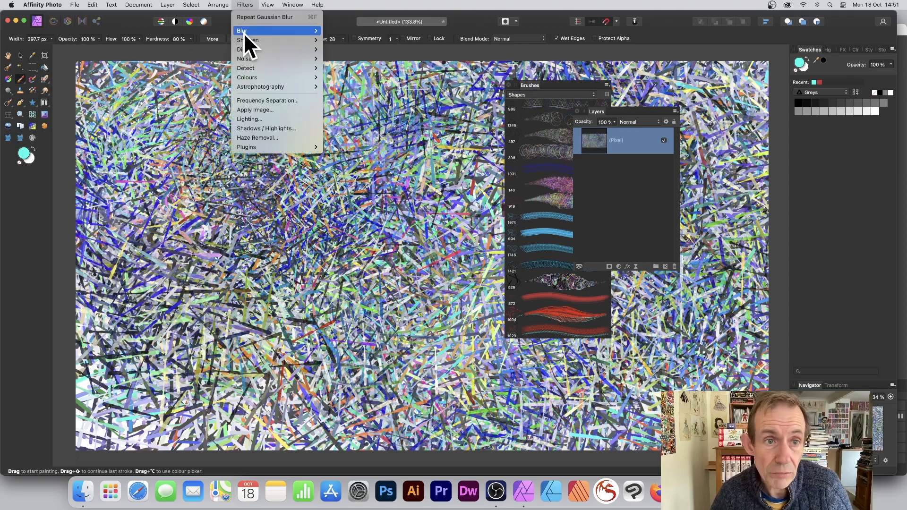
pyautogui.moveTo(244, 31)
pyautogui.click(362, 40)
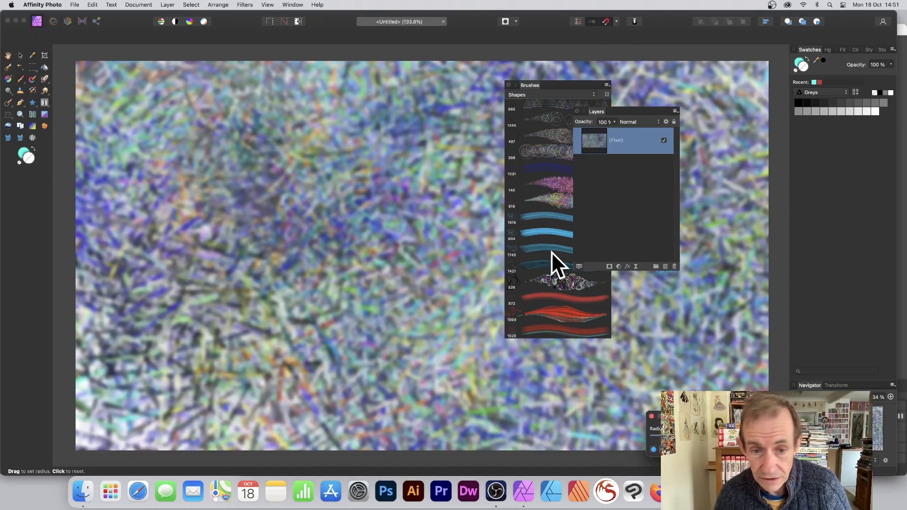
pyautogui.moveTo(667, 436); pyautogui.dragTo(670, 435)
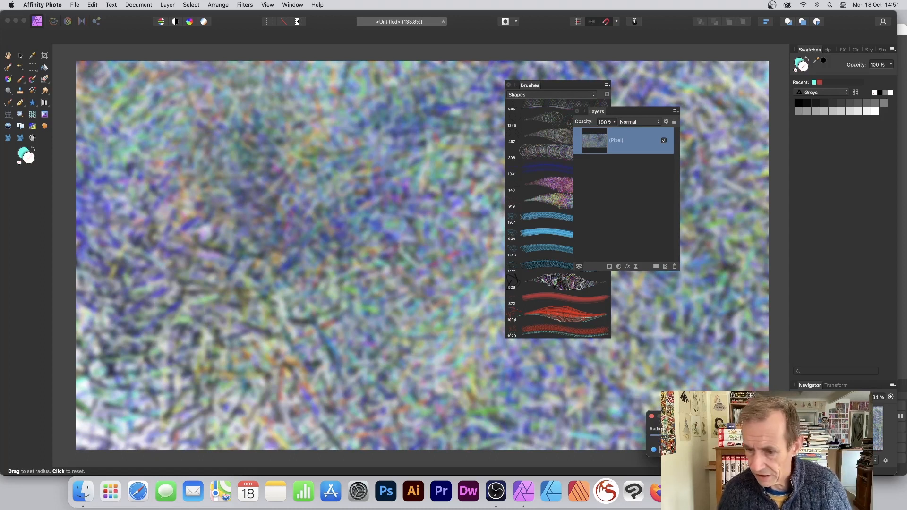
pyautogui.click(799, 449)
pyautogui.moveTo(181, 149)
pyautogui.mouseDown()
pyautogui.moveTo(192, 168)
pyautogui.moveTo(360, 185)
pyautogui.moveTo(390, 247)
pyautogui.moveTo(175, 328)
pyautogui.moveTo(119, 188)
pyautogui.moveTo(255, 126)
pyautogui.moveTo(430, 88)
pyautogui.moveTo(519, 109)
pyautogui.mouseUp()
pyautogui.moveTo(737, 322)
pyautogui.mouseDown()
pyautogui.moveTo(525, 451)
pyautogui.moveTo(400, 430)
pyautogui.moveTo(136, 304)
pyautogui.moveTo(138, 206)
pyautogui.moveTo(173, 142)
pyautogui.moveTo(294, 99)
pyautogui.moveTo(218, 230)
pyautogui.moveTo(210, 282)
pyautogui.moveTo(254, 210)
pyautogui.moveTo(387, 97)
pyautogui.moveTo(286, 226)
pyautogui.moveTo(313, 79)
pyautogui.moveTo(146, 125)
pyautogui.mouseUp()
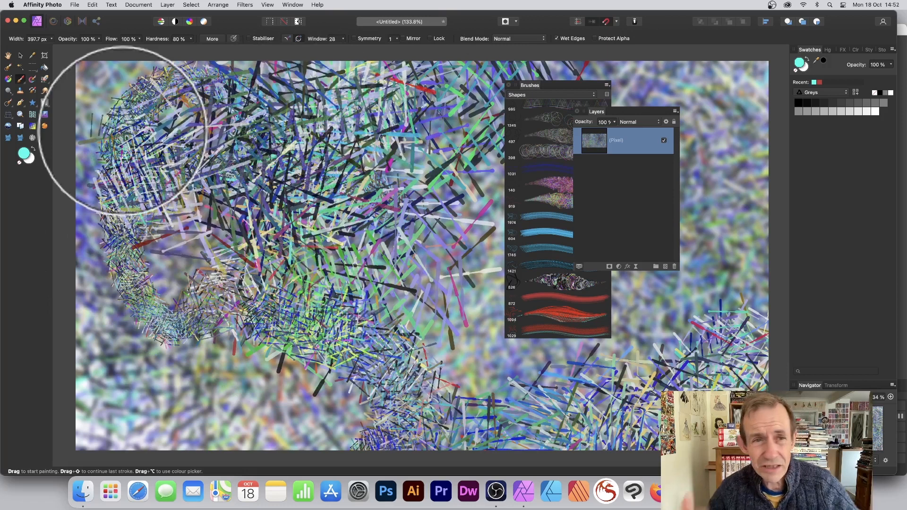
# - Distort the artwork with the Deform filter, pinning several points and pulling the lower-left one up toward the left edge
pyautogui.click(244, 4)
pyautogui.moveTo(257, 50)
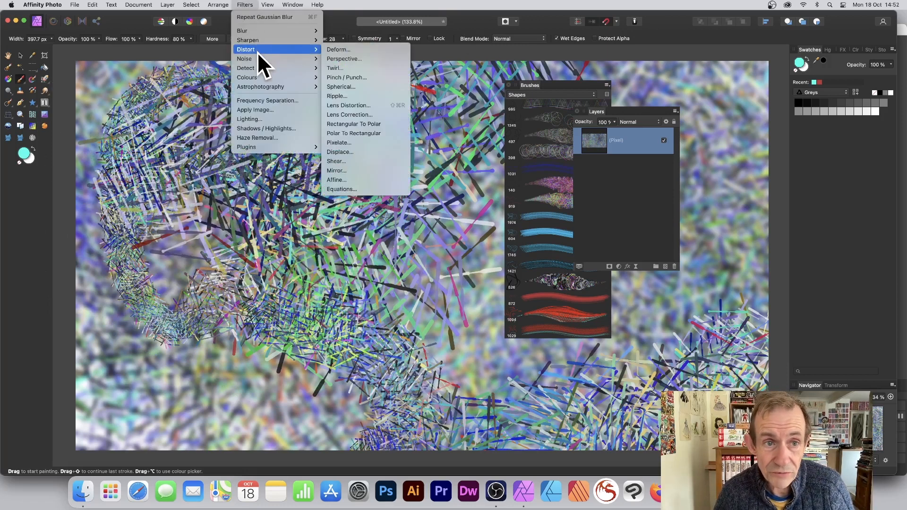
pyautogui.click(348, 47)
pyautogui.moveTo(698, 407); pyautogui.dragTo(384, 211)
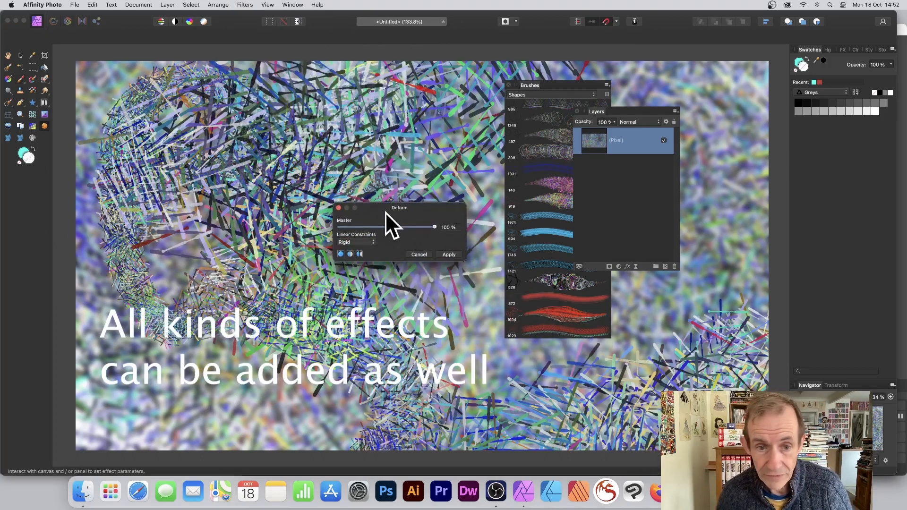
pyautogui.click(274, 176)
pyautogui.click(443, 341)
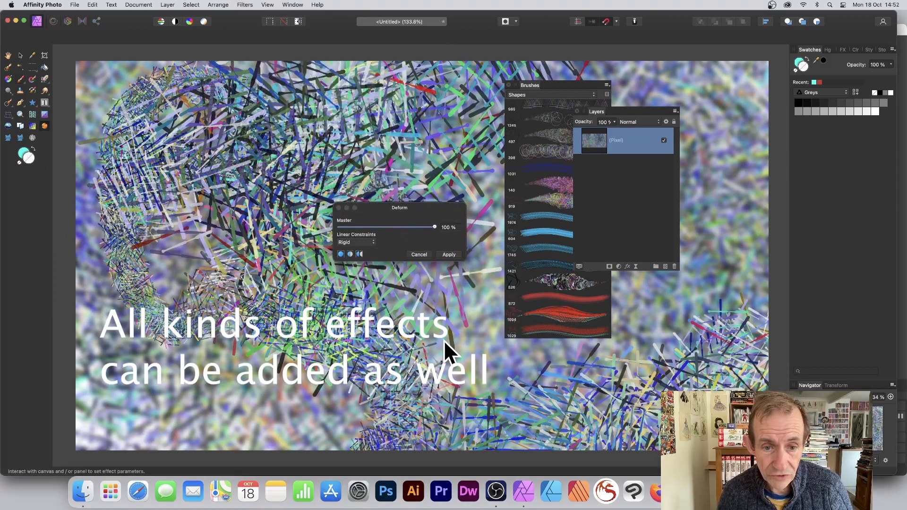
pyautogui.moveTo(234, 328); pyautogui.dragTo(103, 164)
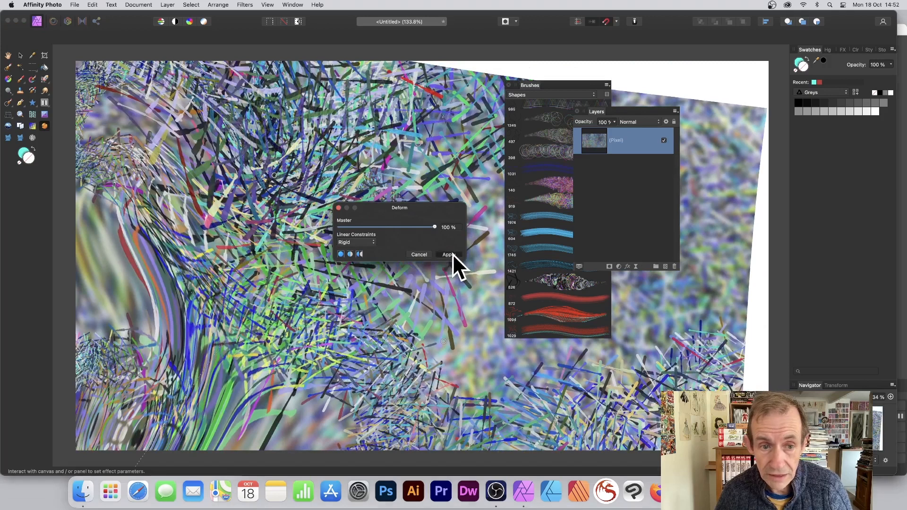
pyautogui.click(450, 254)
# - Paint more line-brush strokes over the deformed artwork, undo and redo the last stroke, and delete the pixel layer
pyautogui.moveTo(425, 80)
pyautogui.mouseDown()
pyautogui.moveTo(536, 41)
pyautogui.moveTo(830, 91)
pyautogui.moveTo(734, 258)
pyautogui.moveTo(846, 203)
pyautogui.moveTo(836, 402)
pyautogui.moveTo(420, 352)
pyautogui.mouseUp()
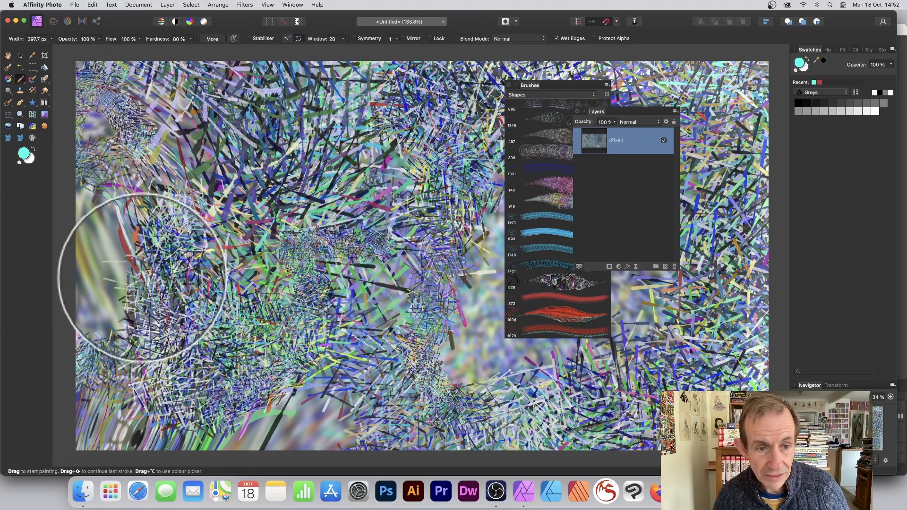
pyautogui.moveTo(142, 274); pyautogui.dragTo(112, 243)
pyautogui.press('super+z')
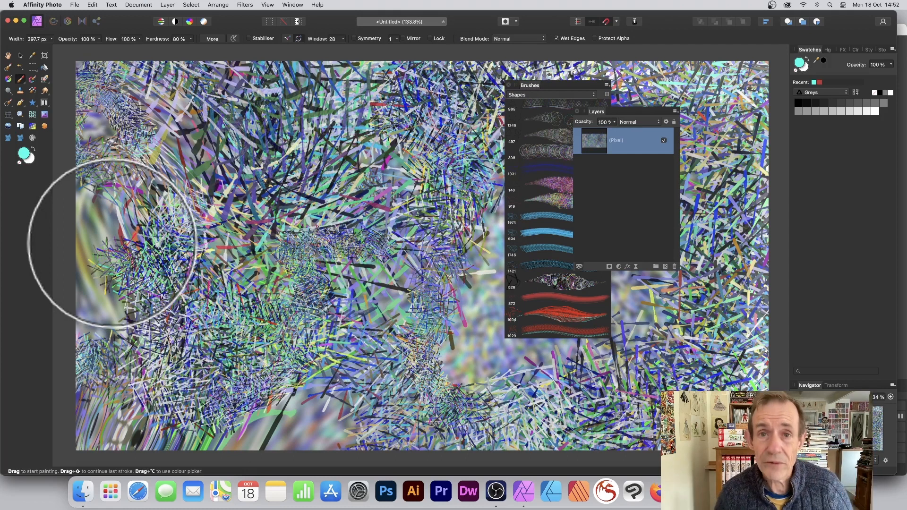
pyautogui.press('super+shift+z')
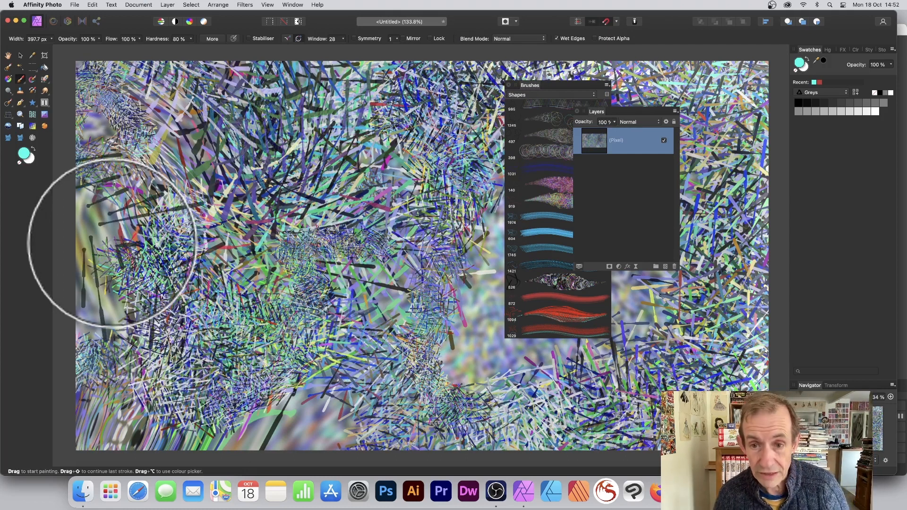
pyautogui.press('Delete')
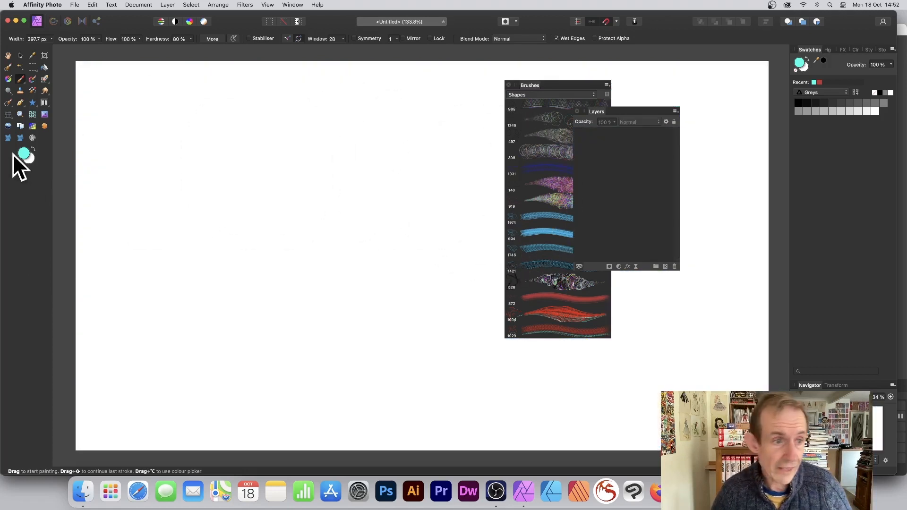
# - With the Pen Tool, draw four short, nearly parallel upright lines side by side, leaning progressively to the right
pyautogui.click(19, 101)
pyautogui.click(232, 228)
pyautogui.click(234, 156)
pyautogui.click(254, 229)
pyautogui.click(256, 153)
pyautogui.click(268, 224)
pyautogui.click(275, 150)
pyautogui.click(284, 222)
pyautogui.click(295, 149)
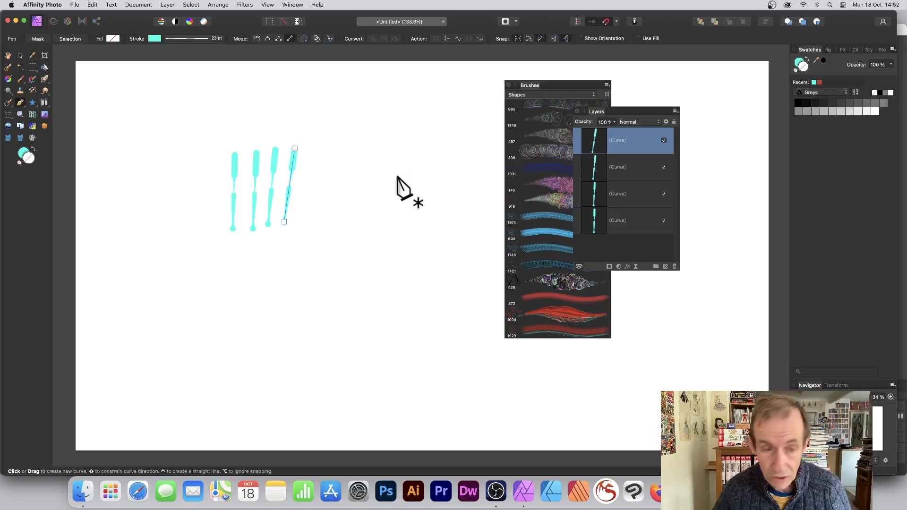
# - Undo the four upright lines to clear the canvas
pyautogui.press('super+z')
pyautogui.press('super+z')
pyautogui.press('super+z')
pyautogui.press('super+z')
# - Draw three separate crosses, each made from a vertical and a horizontal Pen Tool line
pyautogui.click(278, 268)
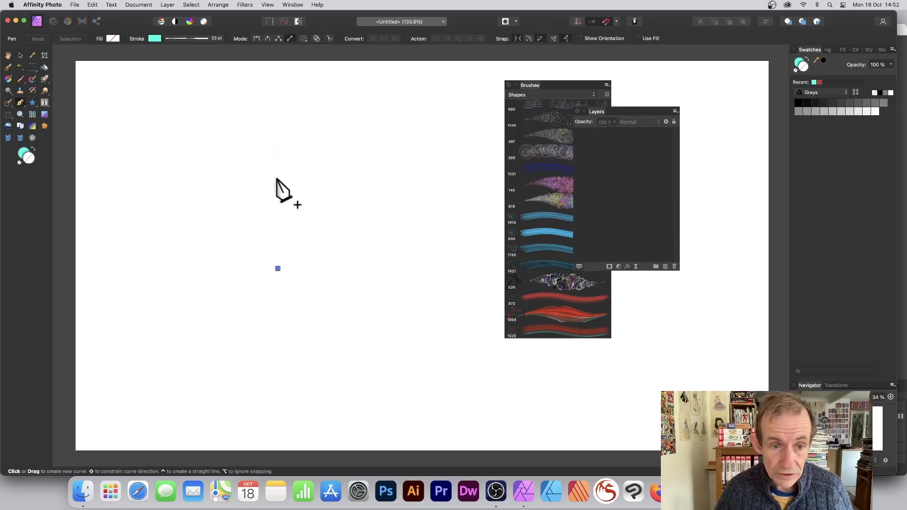
pyautogui.click(277, 162)
pyautogui.click(231, 216)
pyautogui.click(319, 214)
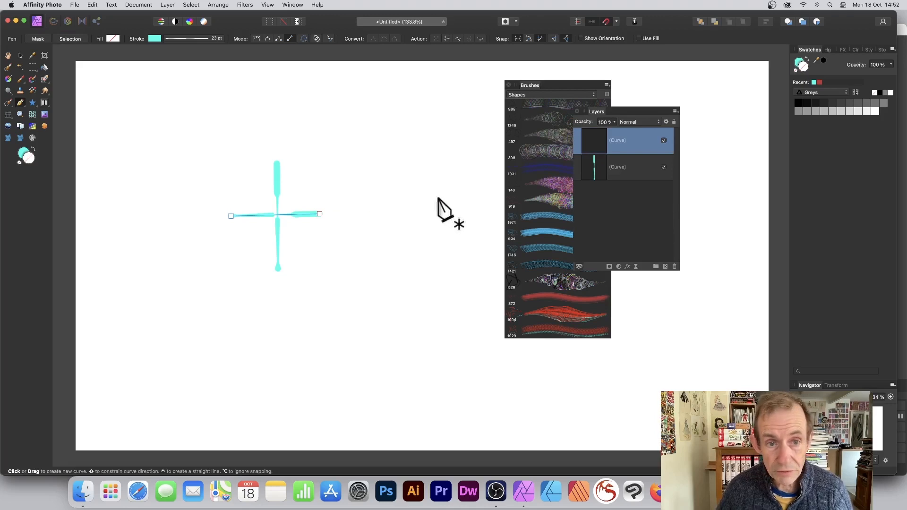
pyautogui.click(395, 128)
pyautogui.click(400, 236)
pyautogui.click(347, 187)
pyautogui.click(444, 183)
pyautogui.click(324, 79)
pyautogui.click(328, 142)
pyautogui.click(277, 103)
pyautogui.click(375, 103)
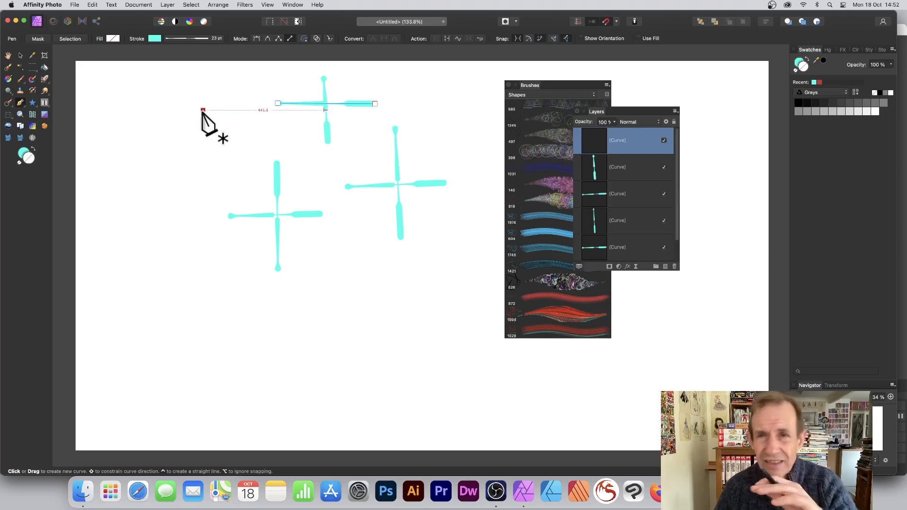
# - Undo all the lines of the three crosses
pyautogui.press('super+z')
pyautogui.press('super+z')
pyautogui.press('super+z')
pyautogui.press('super+z')
pyautogui.press('super+z')
pyautogui.press('super+z')
pyautogui.press('super+z')
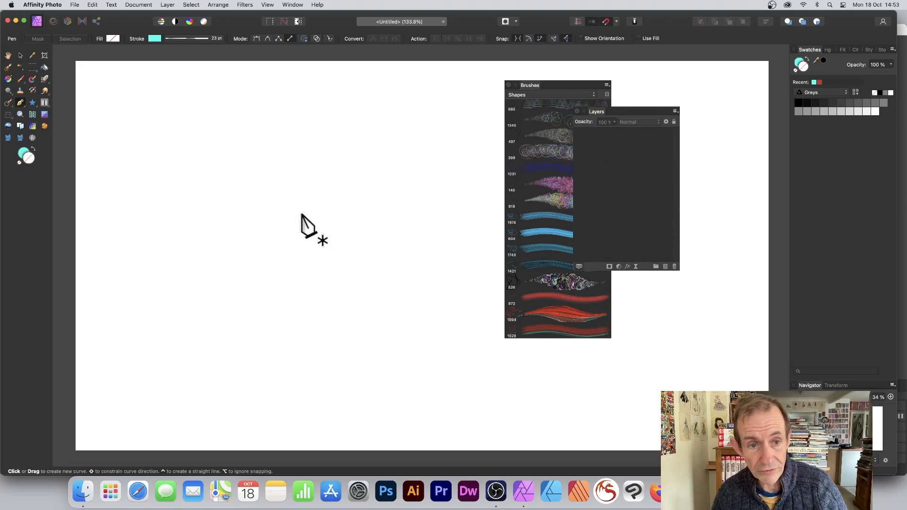
# - Draw four straight lines radiating outward from a common centre and delete the misplaced fifth curve
pyautogui.click(274, 206)
pyautogui.click(211, 153)
pyautogui.click(273, 216)
pyautogui.click(186, 246)
pyautogui.click(285, 222)
pyautogui.click(294, 296)
pyautogui.click(300, 218)
pyautogui.click(418, 289)
pyautogui.click(306, 199)
pyautogui.click(294, 184)
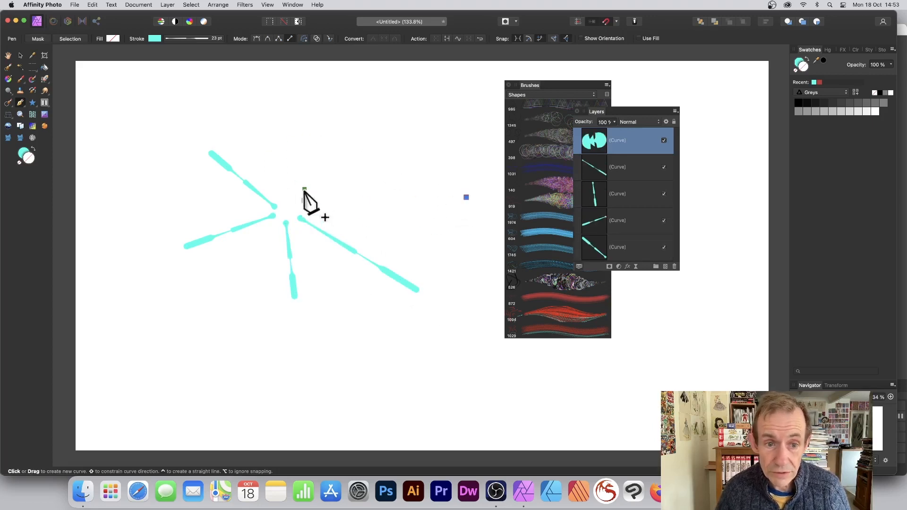
pyautogui.press('BackSpace')
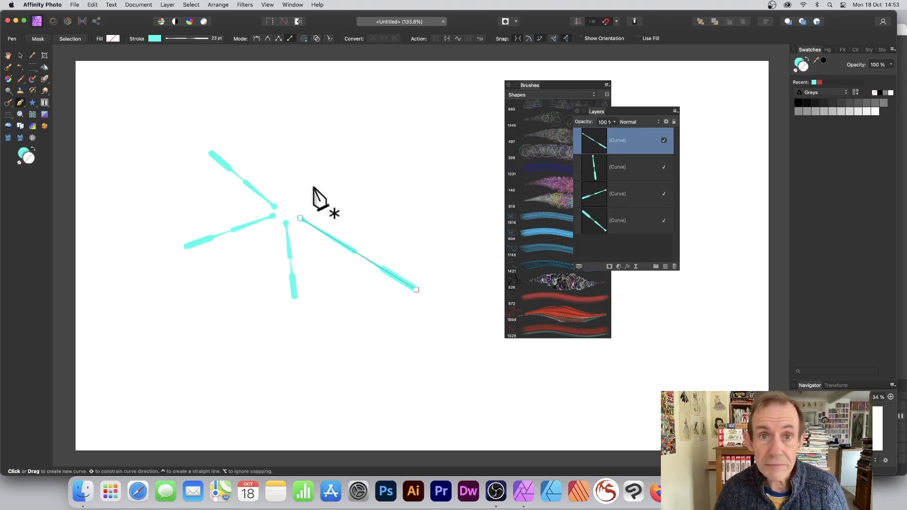
# - Add five more straight lines around the centre to extend the radiating burst
pyautogui.click(437, 166)
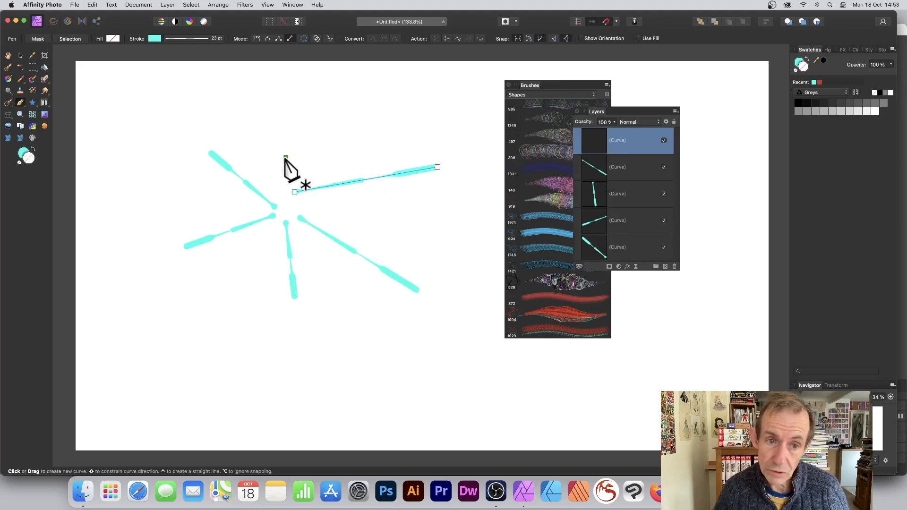
pyautogui.click(281, 183)
pyautogui.click(260, 102)
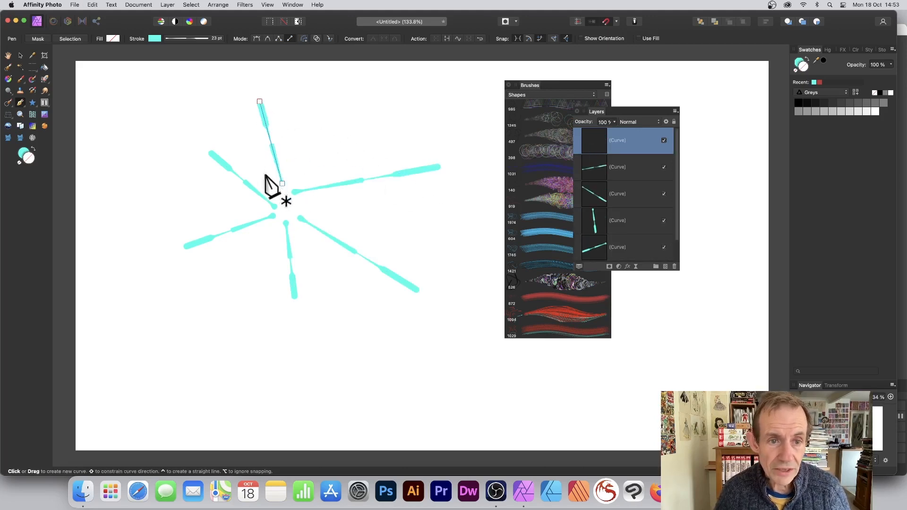
pyautogui.click(180, 88)
pyautogui.click(233, 201)
pyautogui.click(154, 203)
pyautogui.click(321, 205)
pyautogui.click(406, 211)
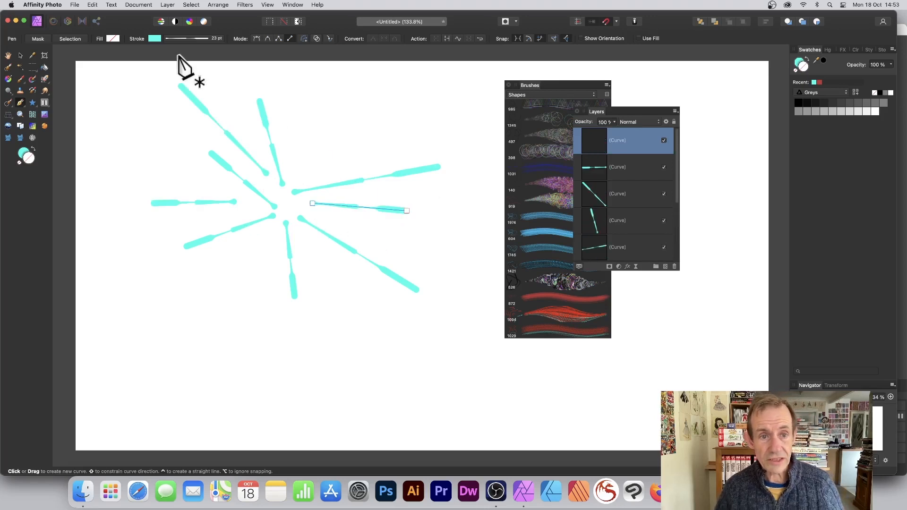
# - Undo all the radiating burst lines to leave the canvas empty
pyautogui.press('super+z')
pyautogui.press('super+z')
pyautogui.press('super+z')
pyautogui.press('super+z')
pyautogui.press('super+z')
pyautogui.press('super+z')
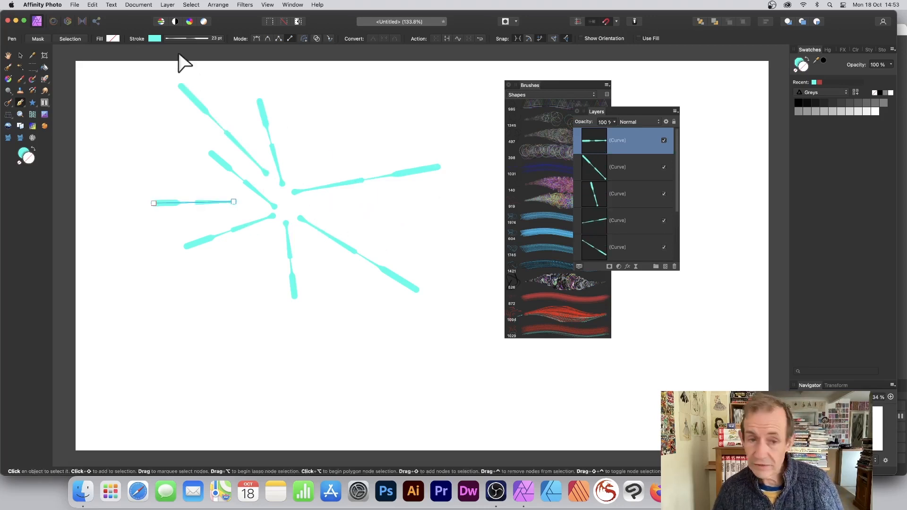
pyautogui.press('super+z')
pyautogui.press('super+z')
pyautogui.press('super+z')
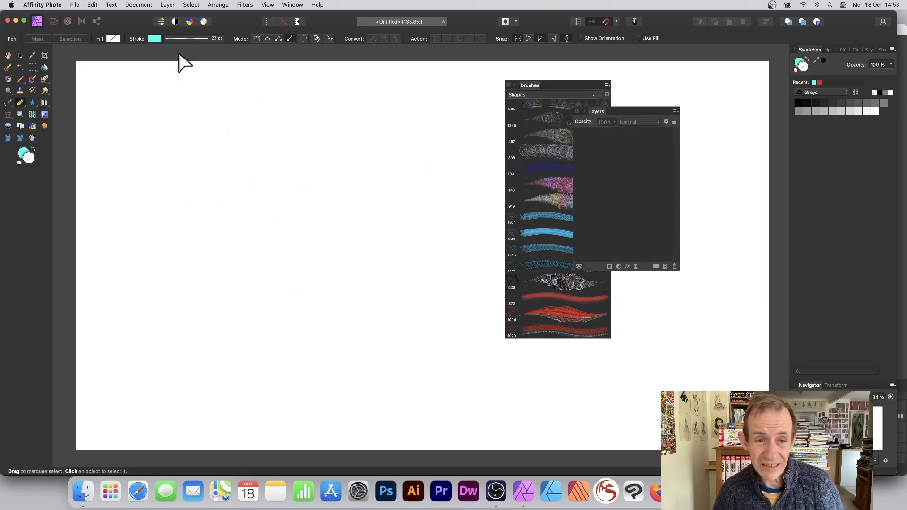
# - Draw four straight lines fanning outward on the left side of a large empty centre
pyautogui.click(273, 119)
pyautogui.click(210, 81)
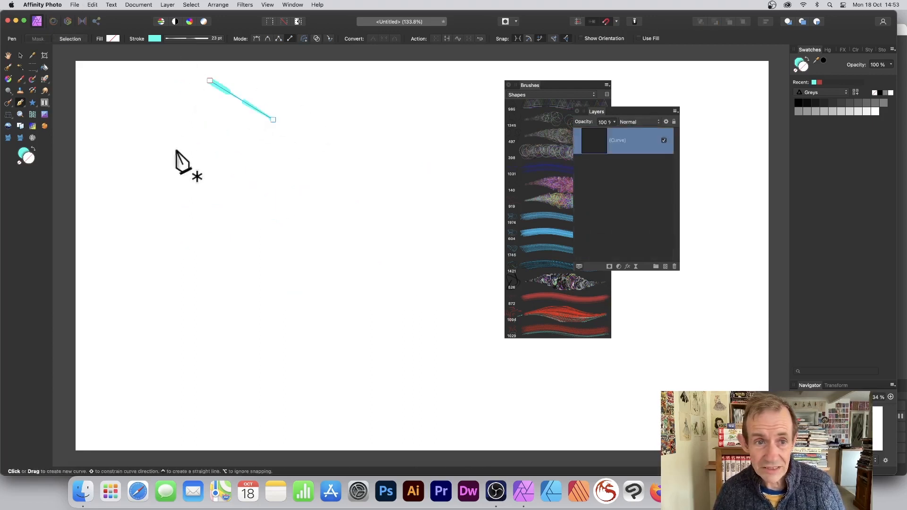
pyautogui.click(141, 122)
pyautogui.click(247, 184)
pyautogui.click(136, 181)
pyautogui.click(268, 223)
pyautogui.click(205, 262)
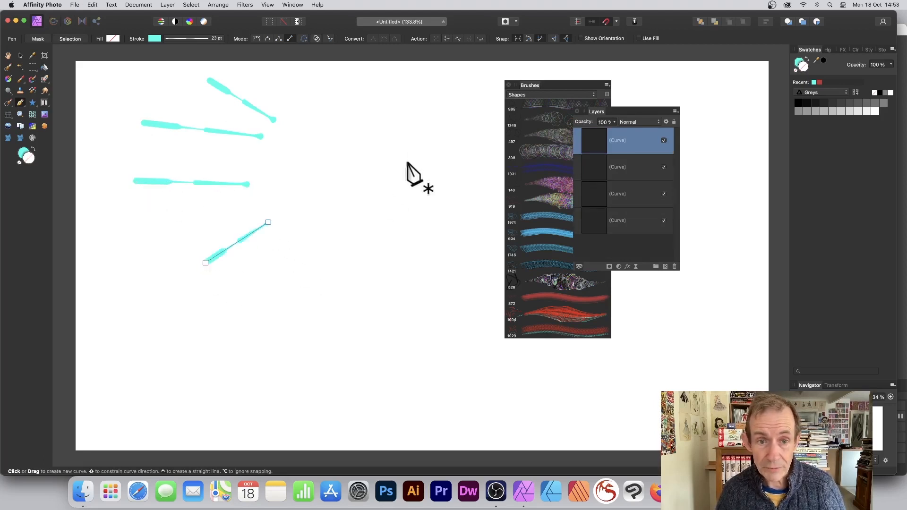
# - Continue the burst with three outward lines on the right of the empty centre and a short one above it
pyautogui.click(364, 226)
pyautogui.click(436, 296)
pyautogui.click(396, 201)
pyautogui.click(476, 245)
pyautogui.click(389, 169)
pyautogui.click(460, 120)
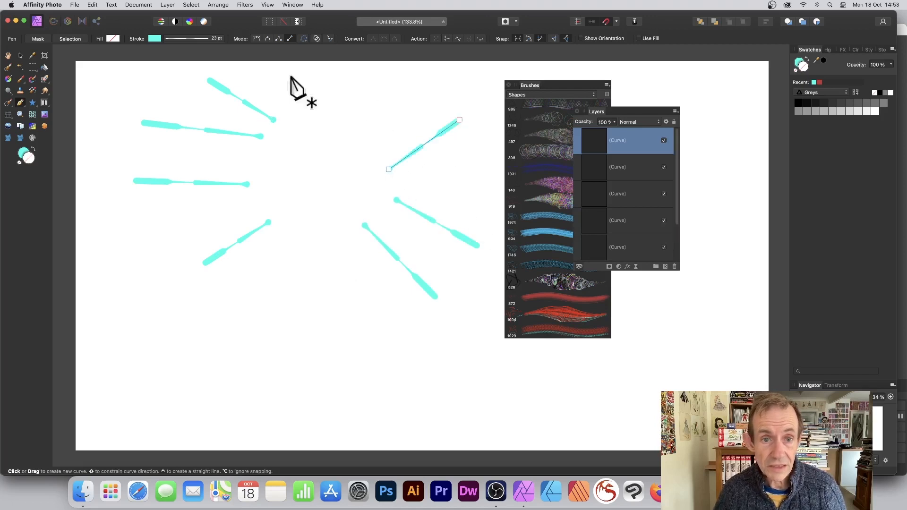
pyautogui.click(327, 109)
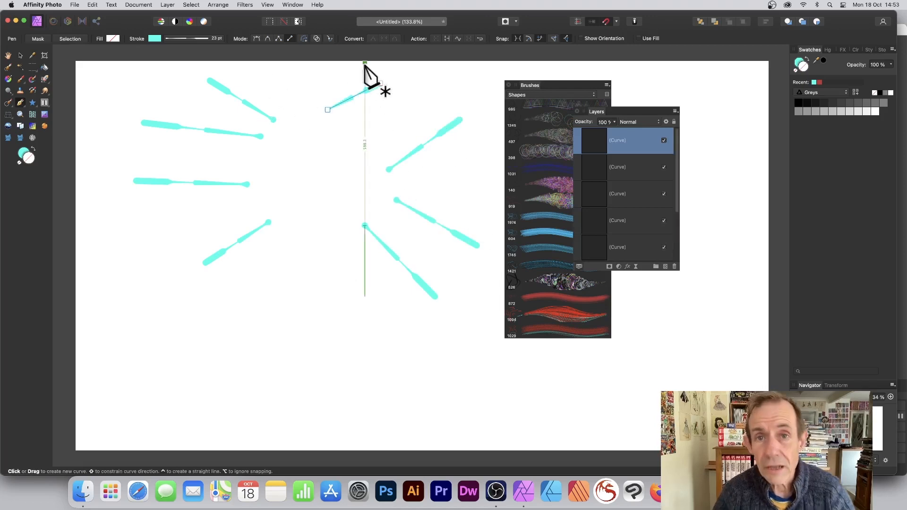